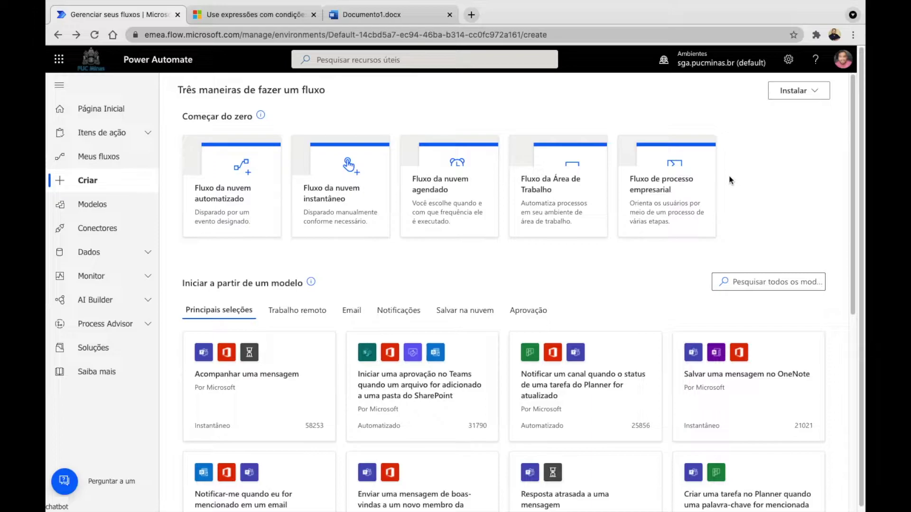
# Switch to the Word document and write the expression "If ( xxxx = 0, true, false)"
pyautogui.click(374, 14)
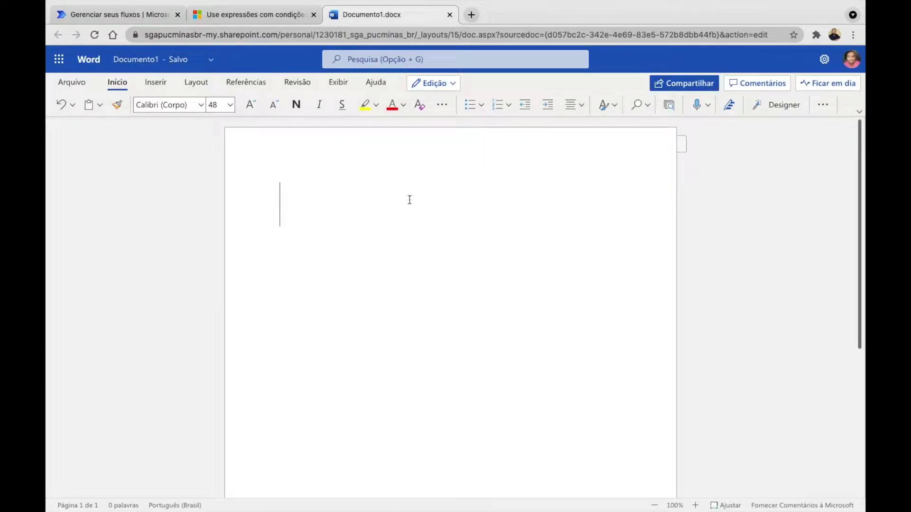
pyautogui.write('if ')
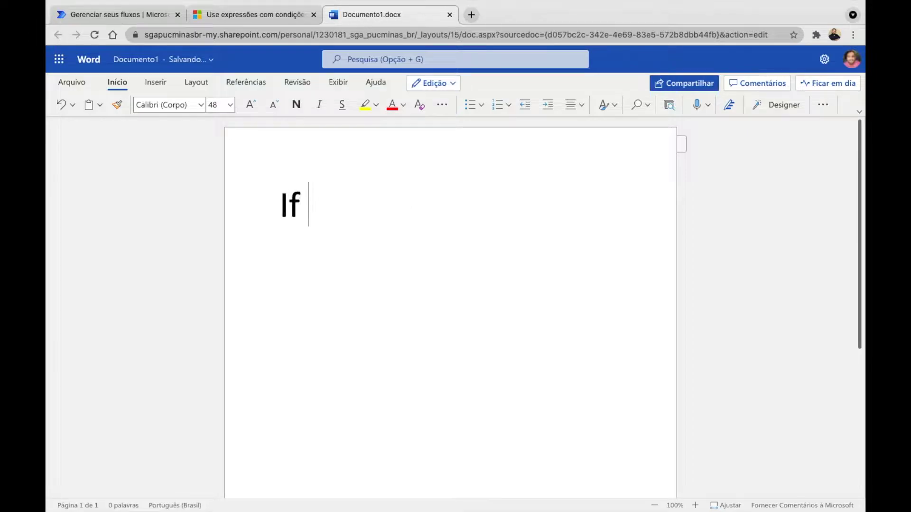
pyautogui.write('( xxxx')
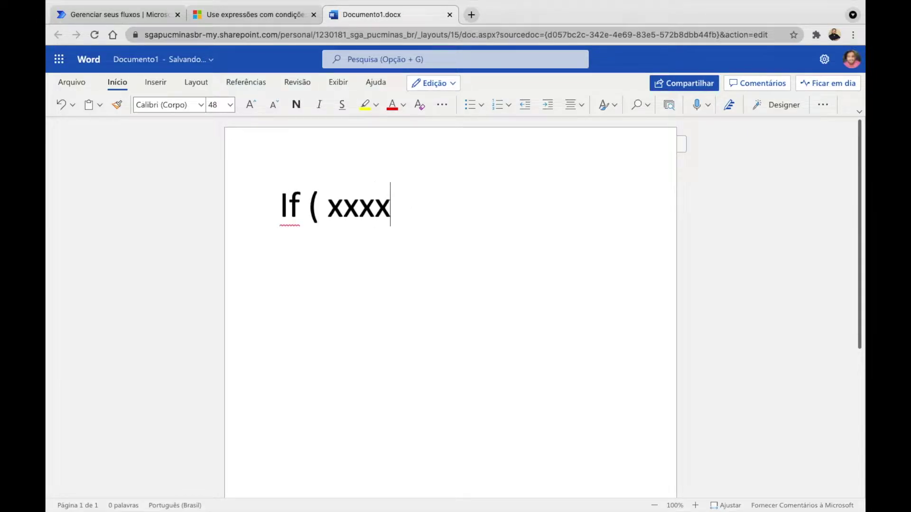
pyautogui.write(' = 0')
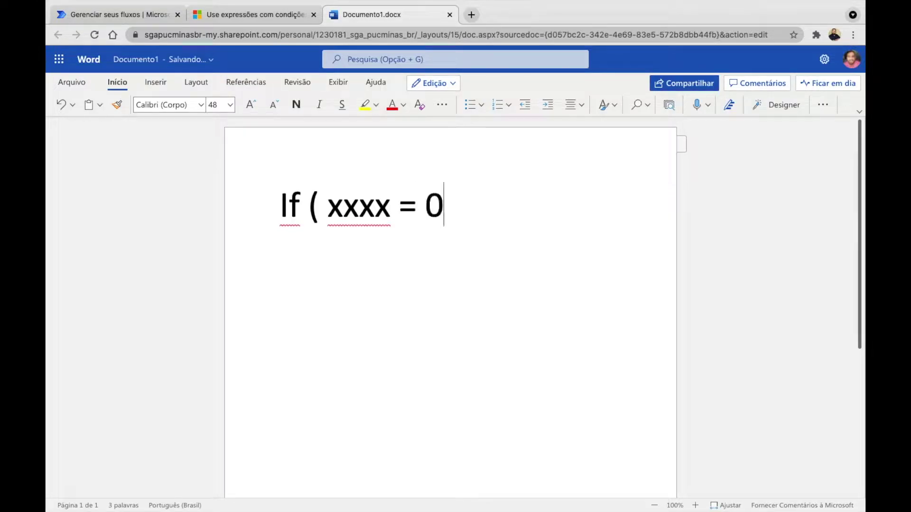
pyautogui.write(', true, false')
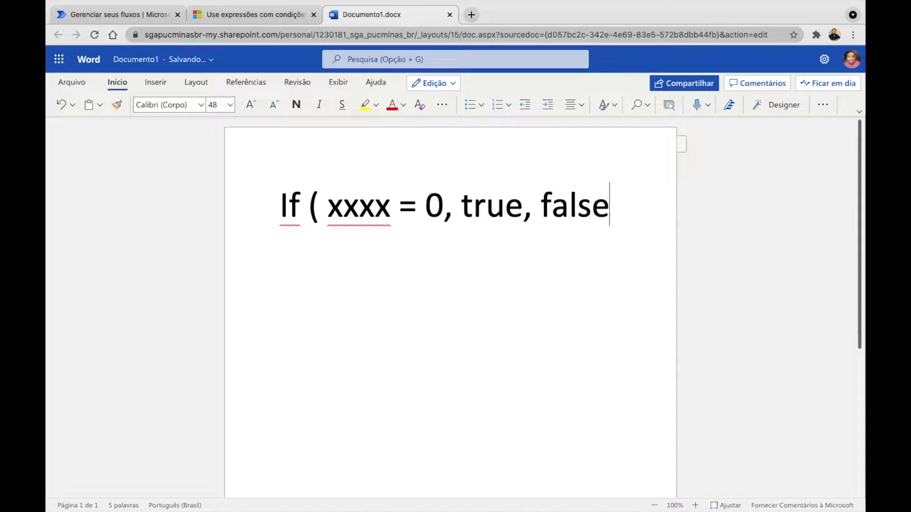
pyautogui.write(')')
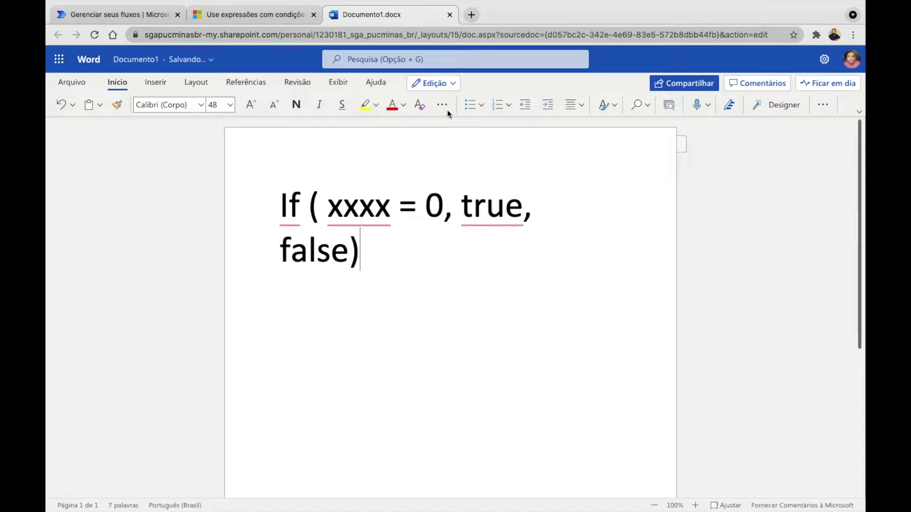
# Set the font size of the whole If expression to 36
pyautogui.moveTo(380, 254); pyautogui.dragTo(278, 203)
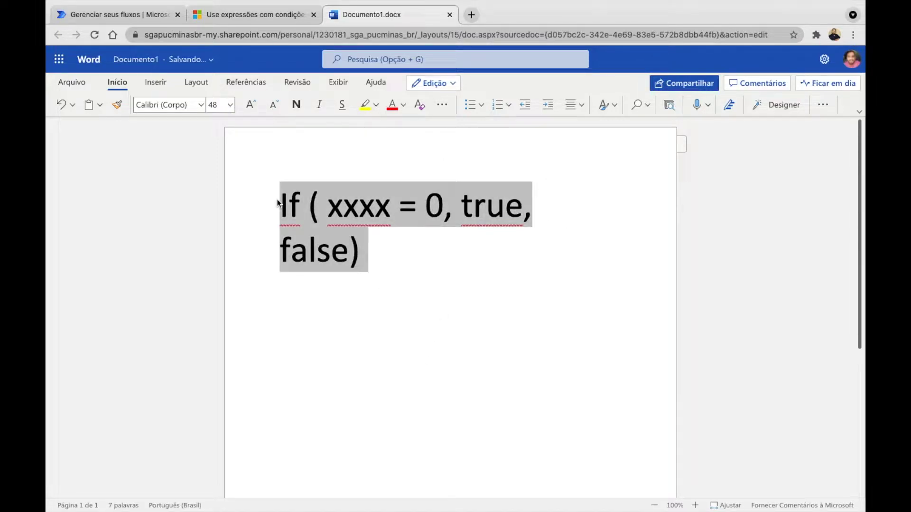
pyautogui.click(229, 106)
pyautogui.click(219, 345)
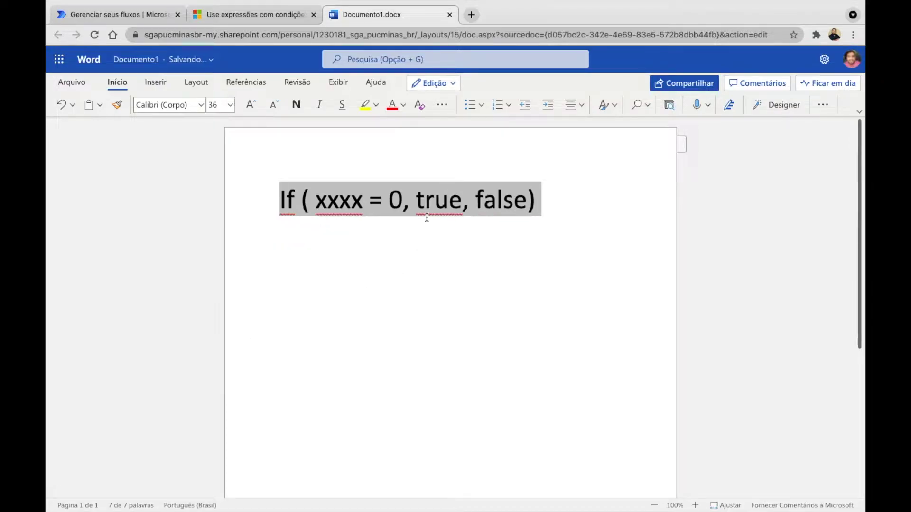
# Try the comparison operators =>, <> and <= in place of the expression's equals sign, and restore the =
pyautogui.click(387, 209)
pyautogui.press('BackSpace')
pyautogui.press('BackSpace')
pyautogui.write('=>')
pyautogui.press('BackSpace')
pyautogui.press('BackSpace')
pyautogui.write('<>')
pyautogui.press('BackSpace')
pyautogui.press('BackSpace')
pyautogui.write('<=')
pyautogui.press('BackSpace')
pyautogui.press('BackSpace')
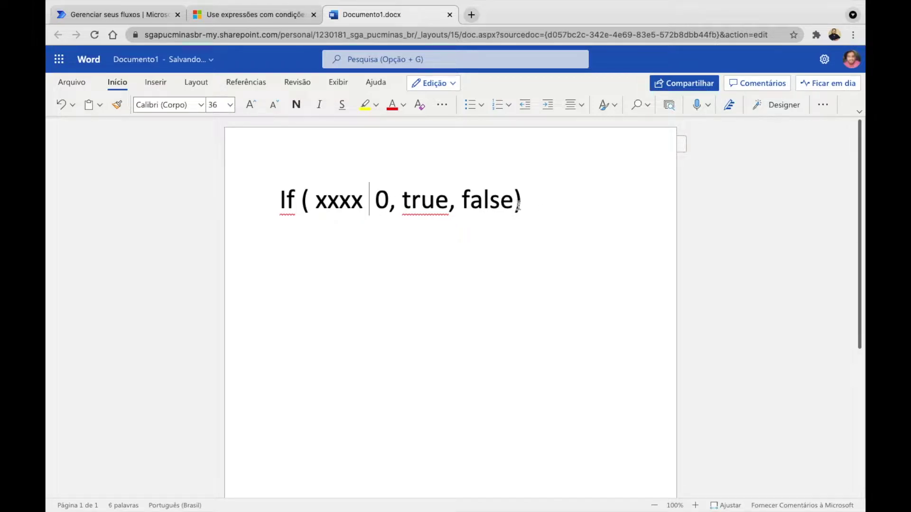
pyautogui.write('=')
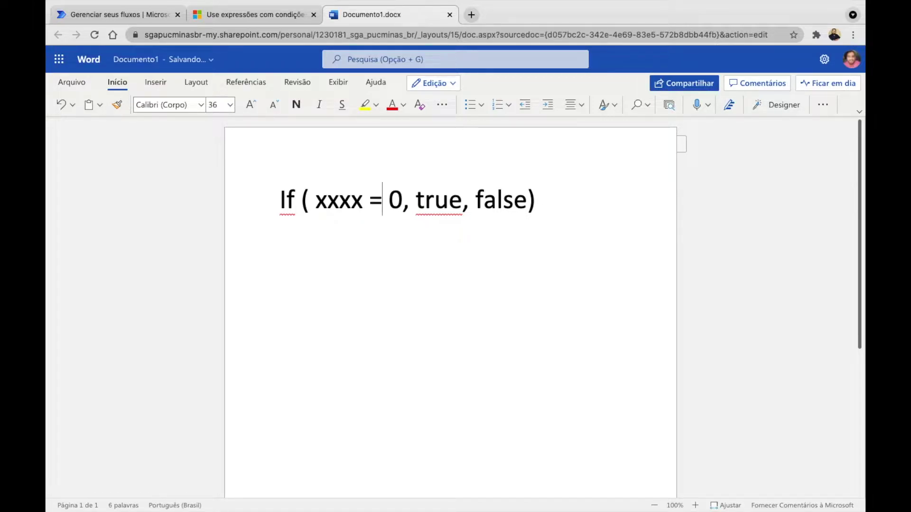
pyautogui.press('BackSpace')
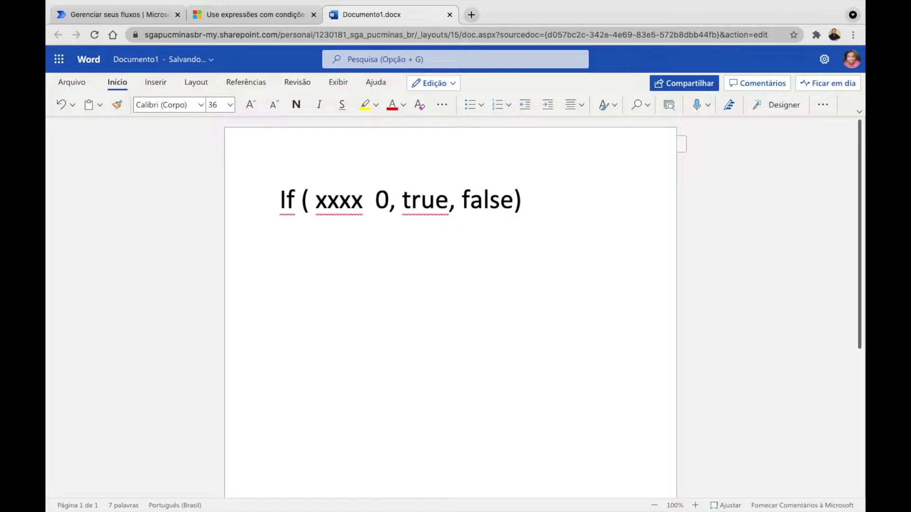
pyautogui.write('=')
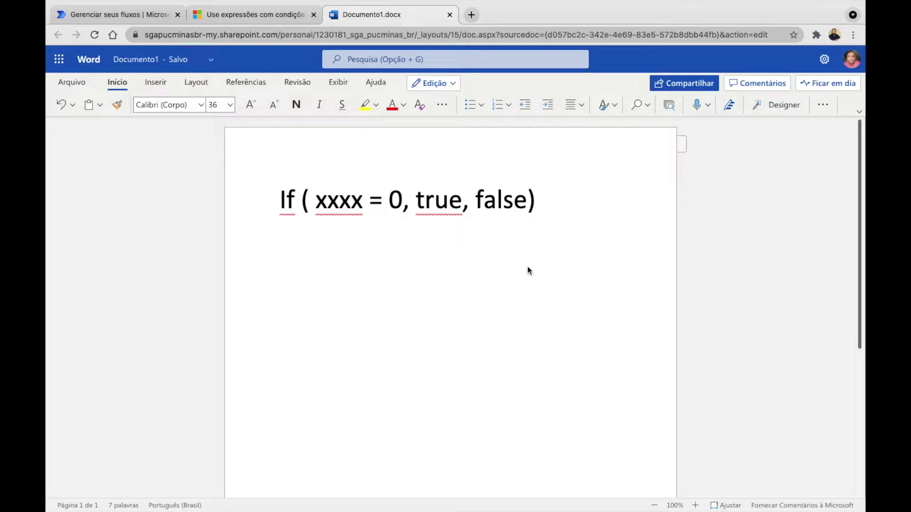
# Start a new line after the closing parenthesis of the If expression
pyautogui.moveTo(537, 222); pyautogui.dragTo(494, 221)
pyautogui.click(551, 205)
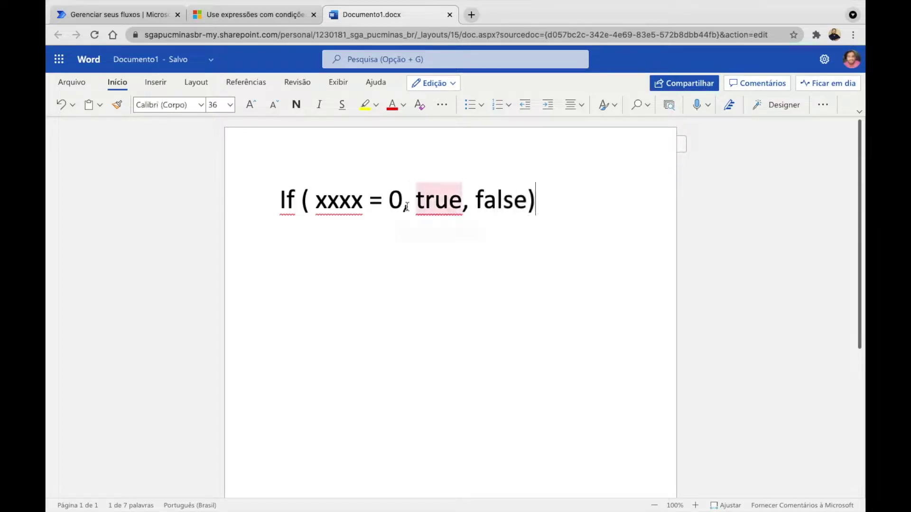
pyautogui.press('Return')
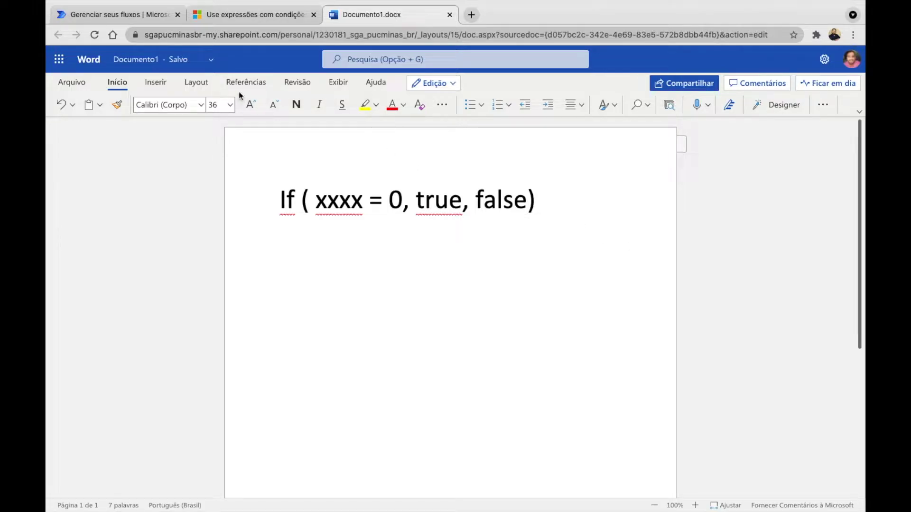
# Switch to Power Automate and create an instant cloud flow named "Estrutura Condicional" with the trigger "Disparar um fluxo manualmente"
pyautogui.click(121, 20)
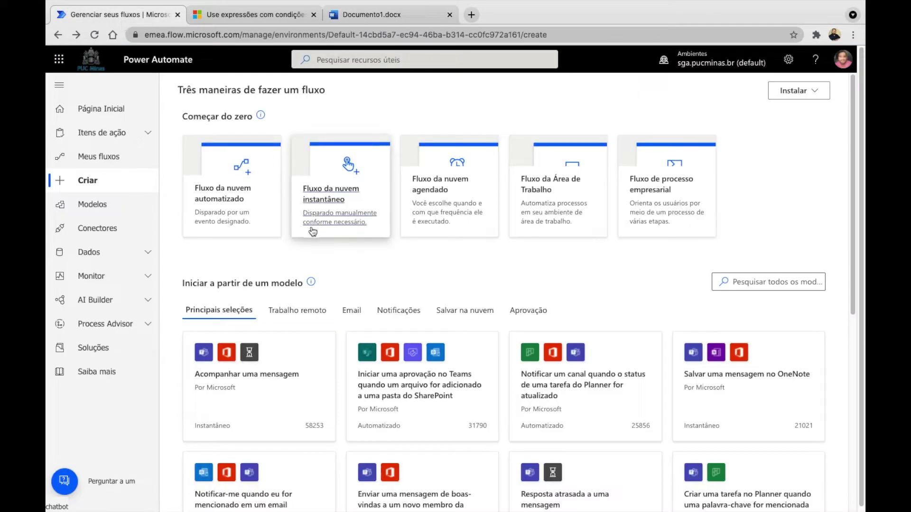
pyautogui.click(328, 195)
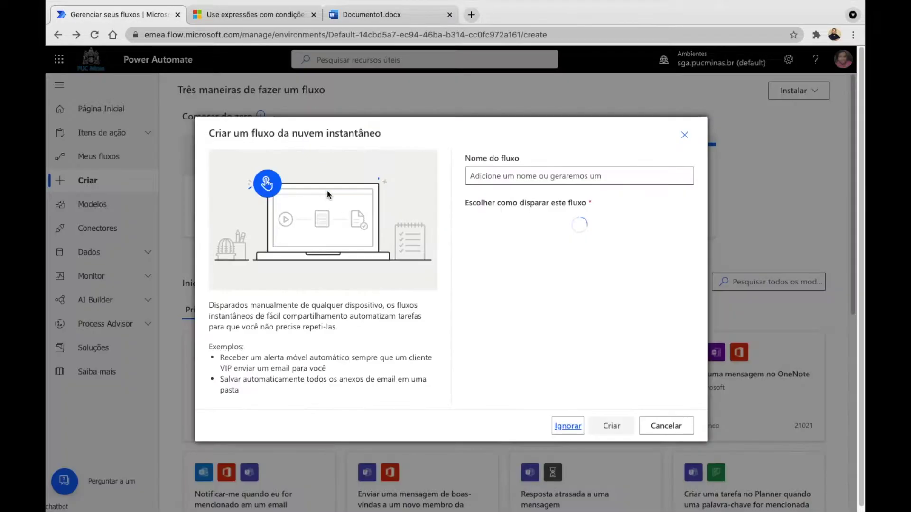
pyautogui.write('Estrutura Condicional')
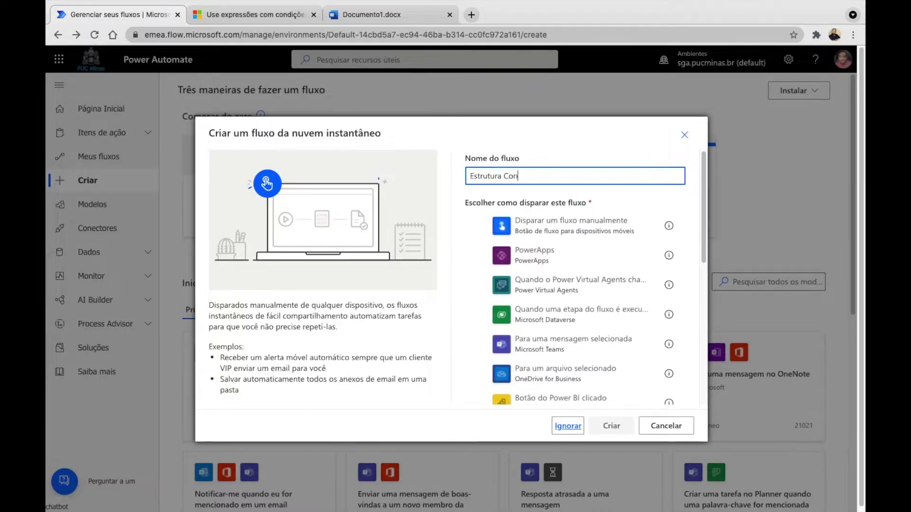
pyautogui.click(595, 237)
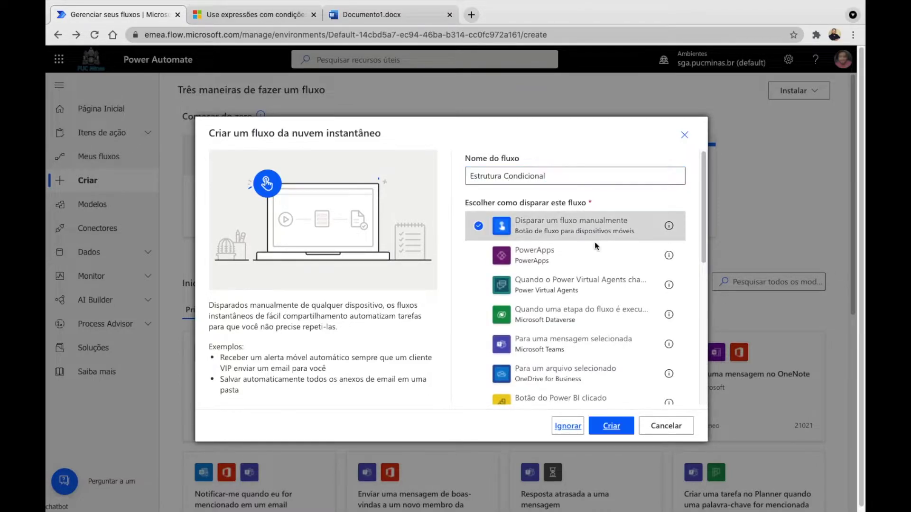
pyautogui.click(612, 426)
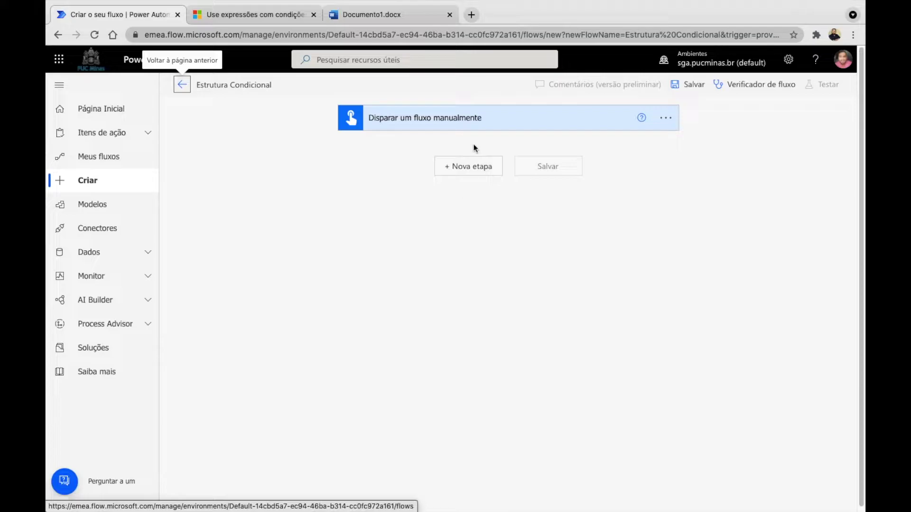
# Add an "Inicializar variável" action below the manual trigger
pyautogui.click(467, 171)
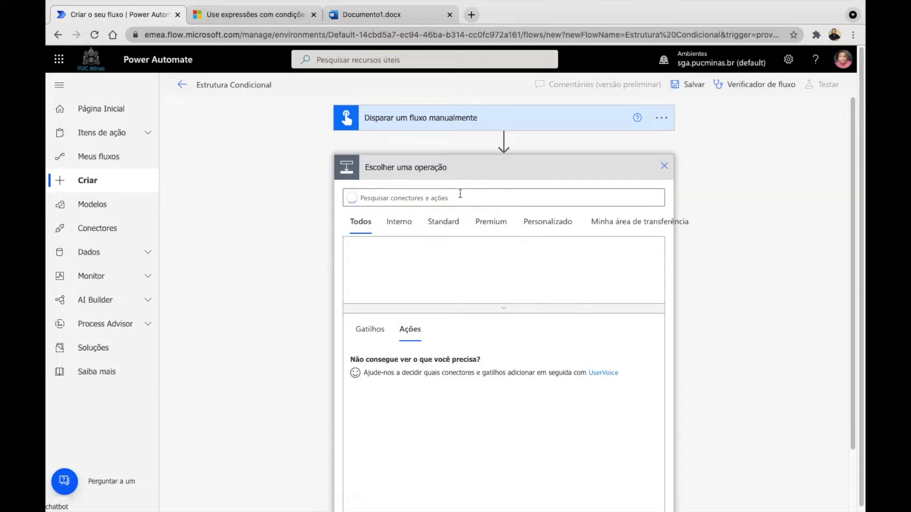
pyautogui.write('var')
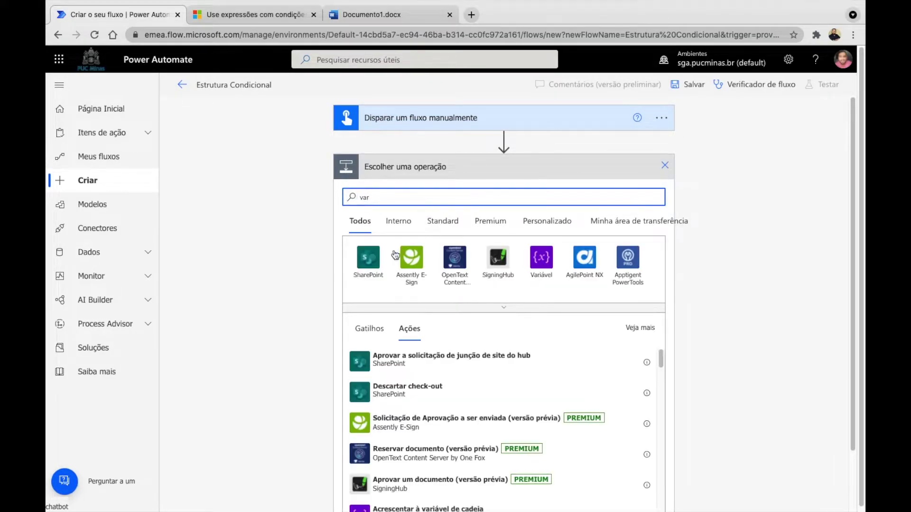
pyautogui.click(541, 258)
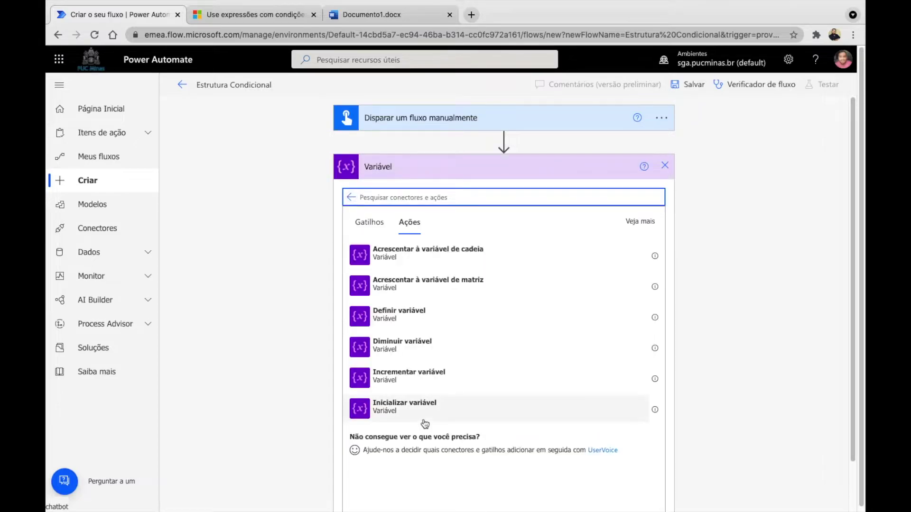
pyautogui.click(419, 417)
# Name the variable "Valor", set its type to Inteiro and its initial value to 10
pyautogui.click(482, 188)
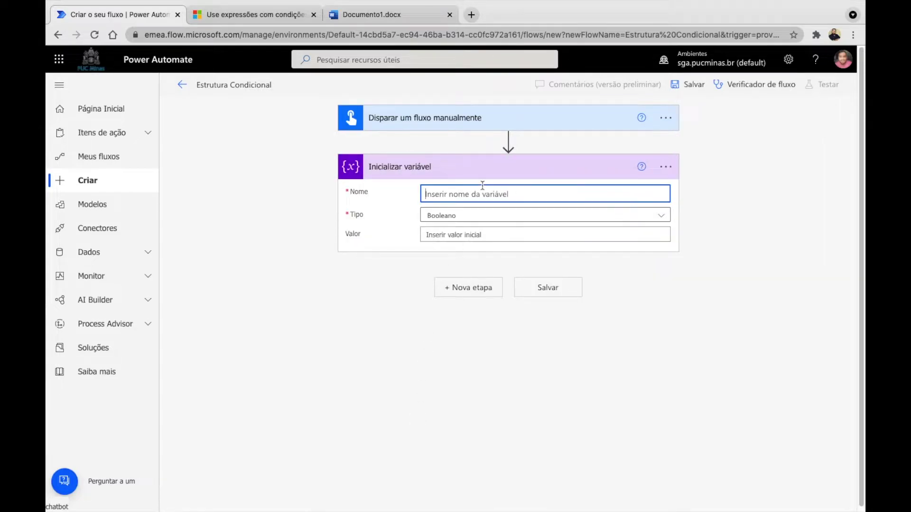
pyautogui.write('Valor')
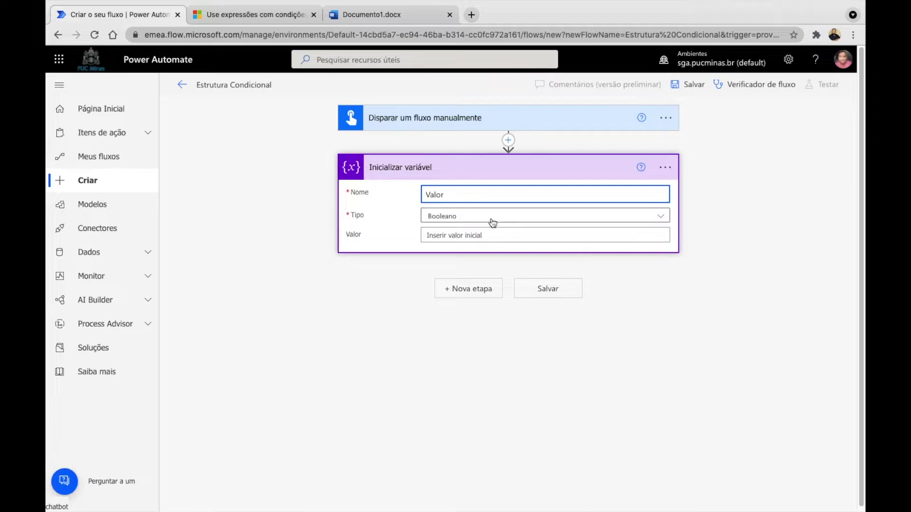
pyautogui.click(489, 220)
pyautogui.click(477, 249)
pyautogui.click(456, 236)
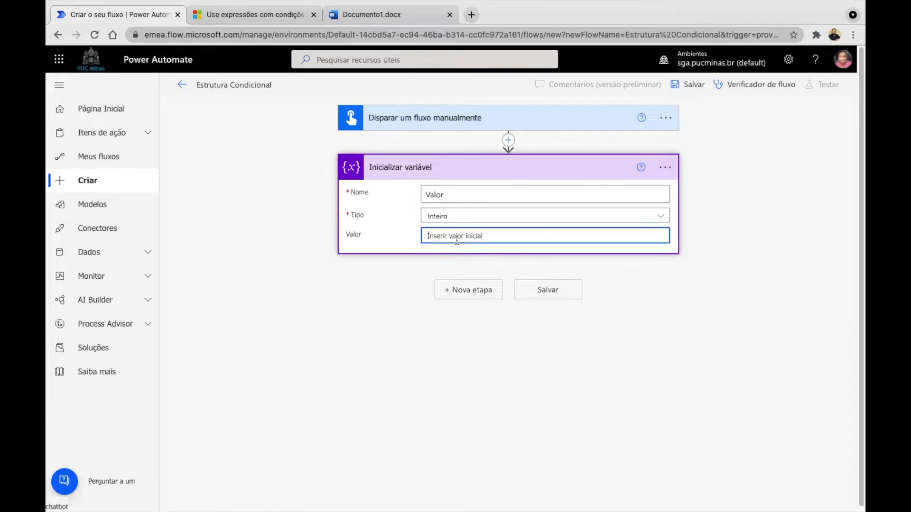
pyautogui.write('10')
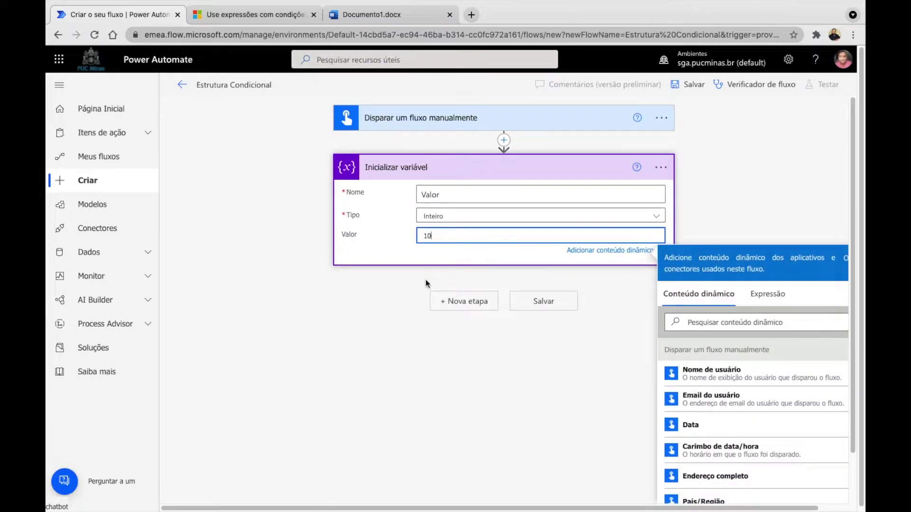
pyautogui.click(458, 334)
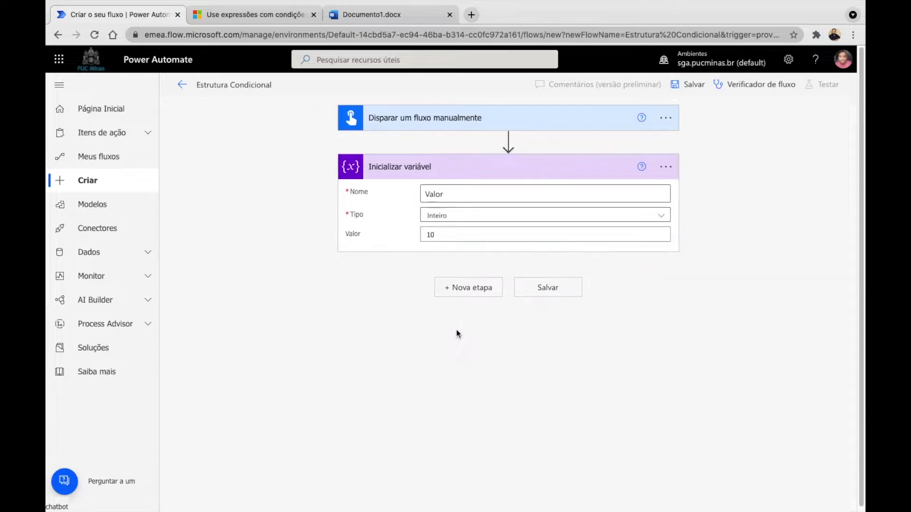
# Add a second "Inicializar variável" action at the end of the flow
pyautogui.click(469, 287)
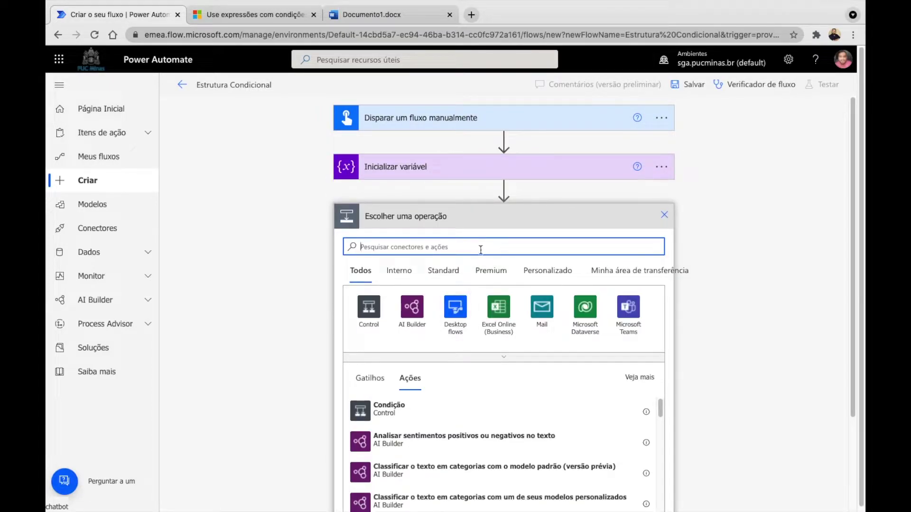
pyautogui.write('var')
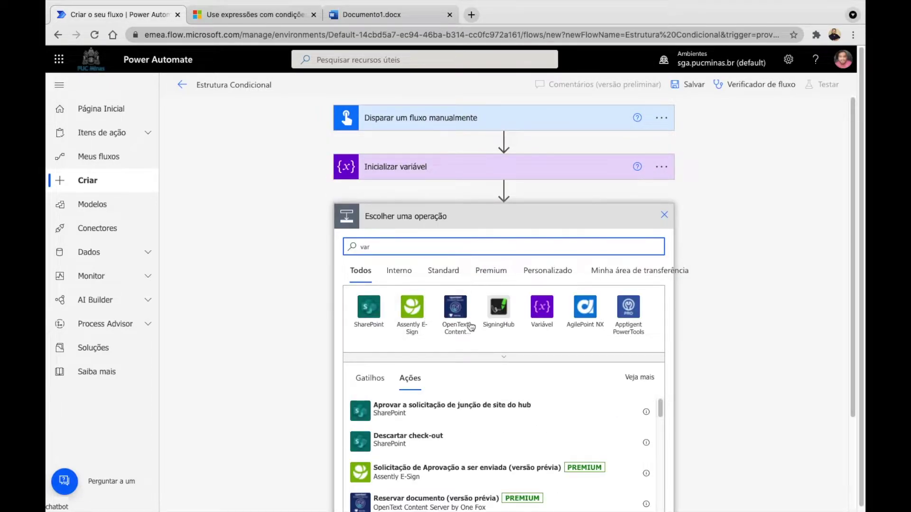
pyautogui.click(540, 313)
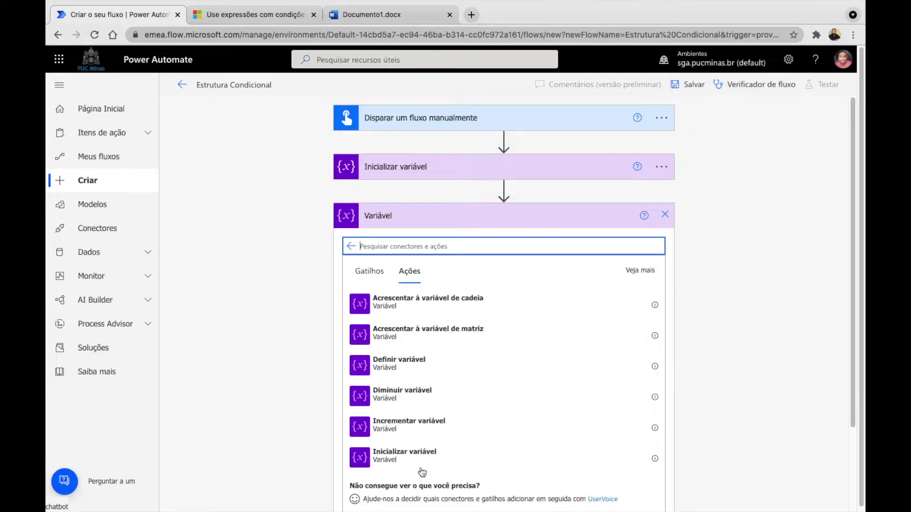
pyautogui.click(421, 458)
# Name the second variable "Resultado" and set its type to Cadeia de Caracteres, leaving its initial value empty
pyautogui.write('Resultadp')
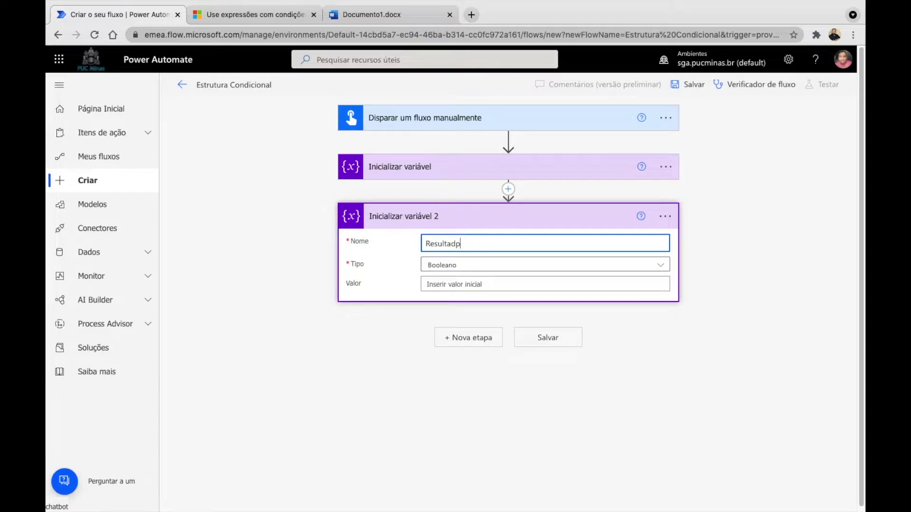
pyautogui.click(544, 268)
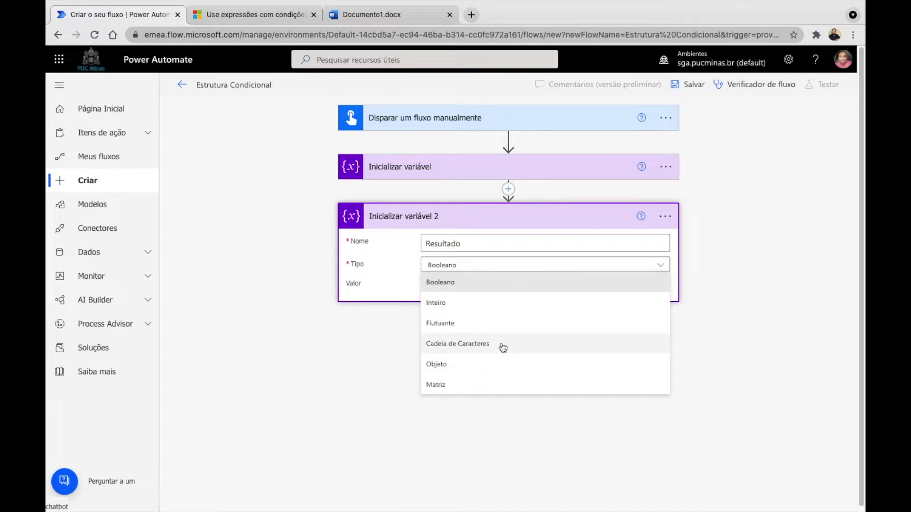
pyautogui.click(502, 348)
pyautogui.click(495, 286)
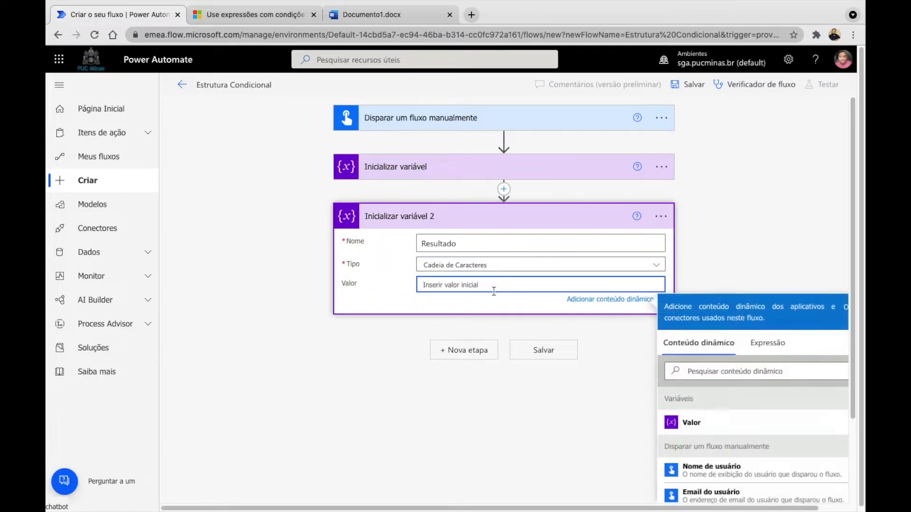
# Rename the first "Inicializar variável" action to "Valor"
pyautogui.click(437, 170)
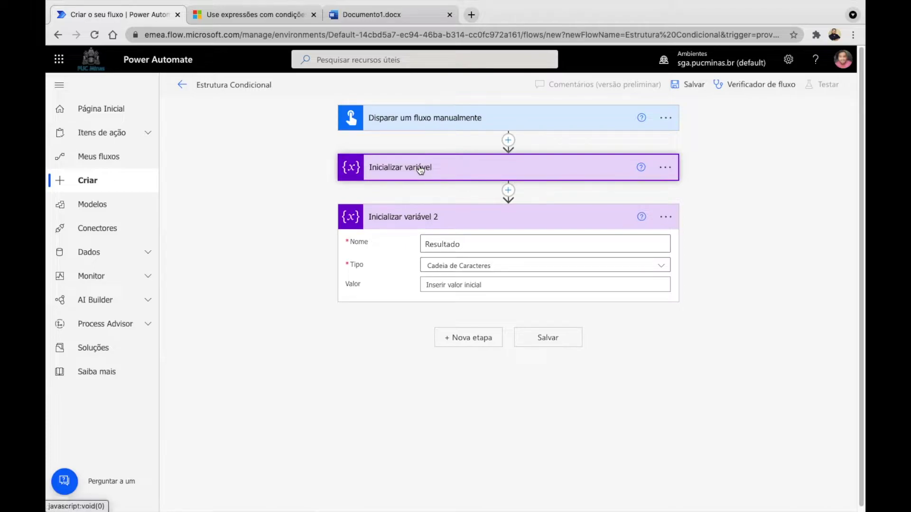
pyautogui.click(665, 167)
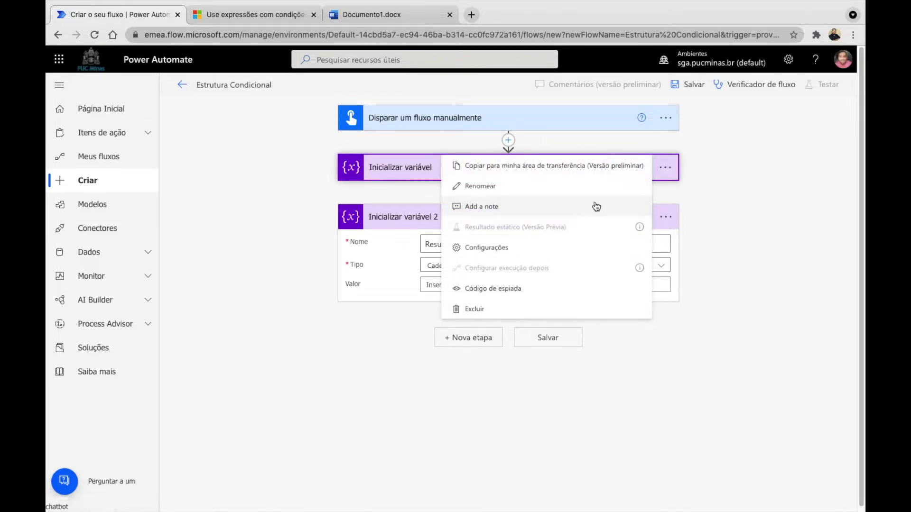
pyautogui.click(583, 195)
pyautogui.write('Valor')
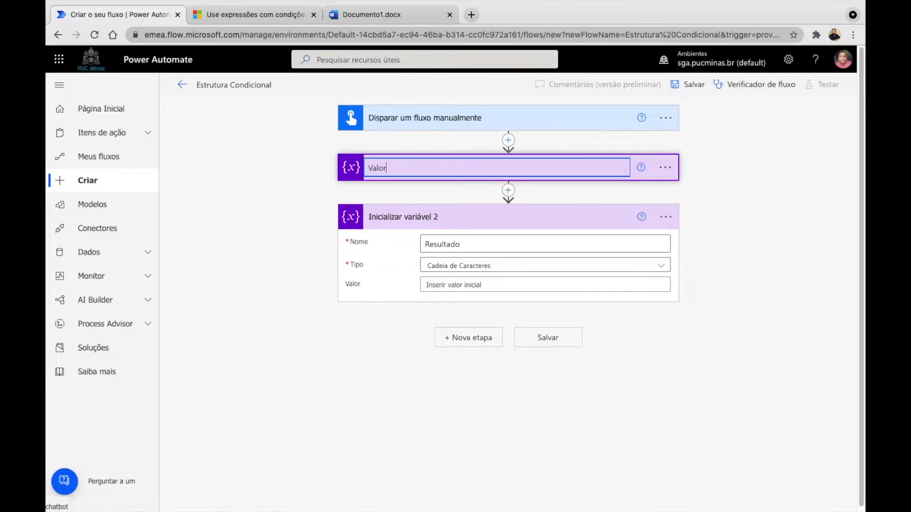
pyautogui.click(765, 192)
# Rename the "Inicializar variável 2" action to "Resultado Display"
pyautogui.click(665, 217)
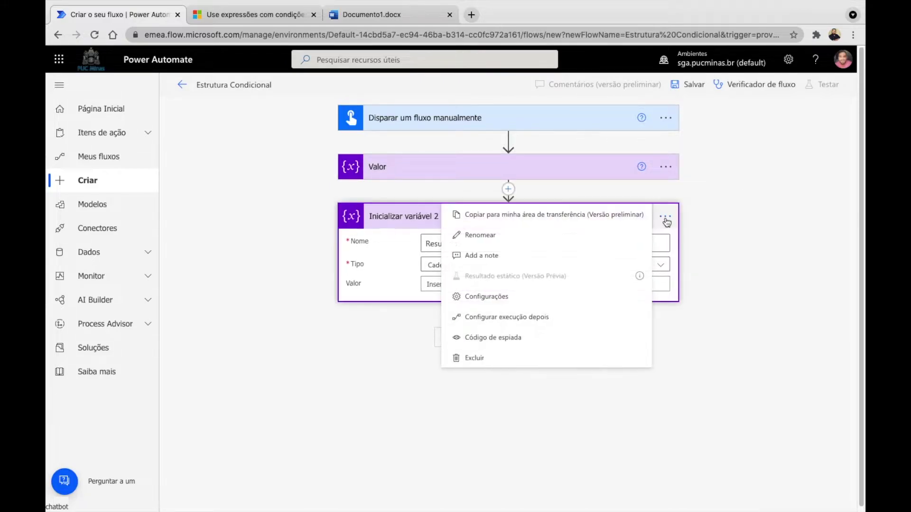
pyautogui.click(593, 235)
pyautogui.write('Resultado Display')
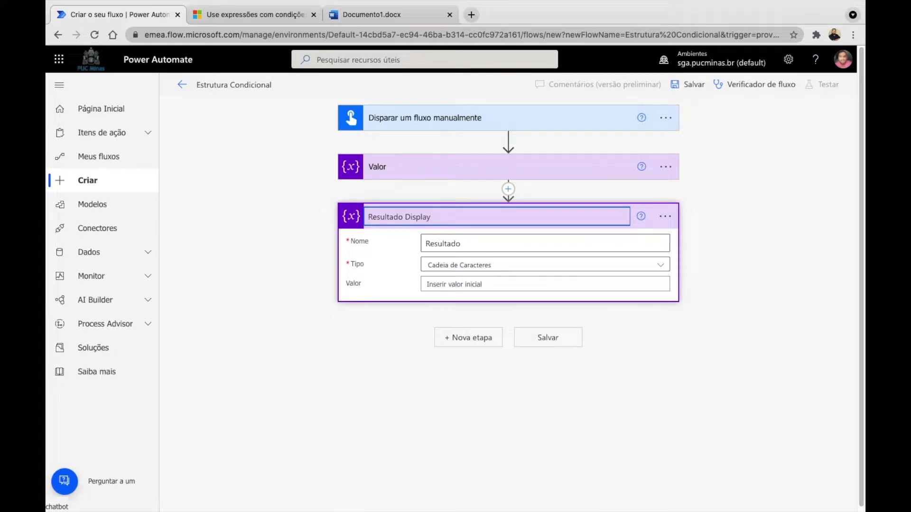
pyautogui.press('Return')
# Open the expression editor for the initial value of the Resultado variable
pyautogui.click(468, 285)
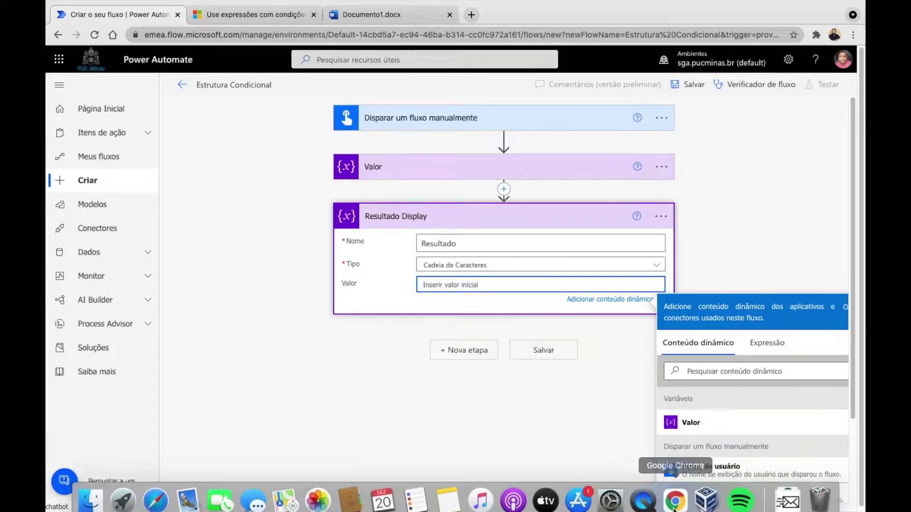
pyautogui.moveTo(661, 507); pyautogui.dragTo(719, 510)
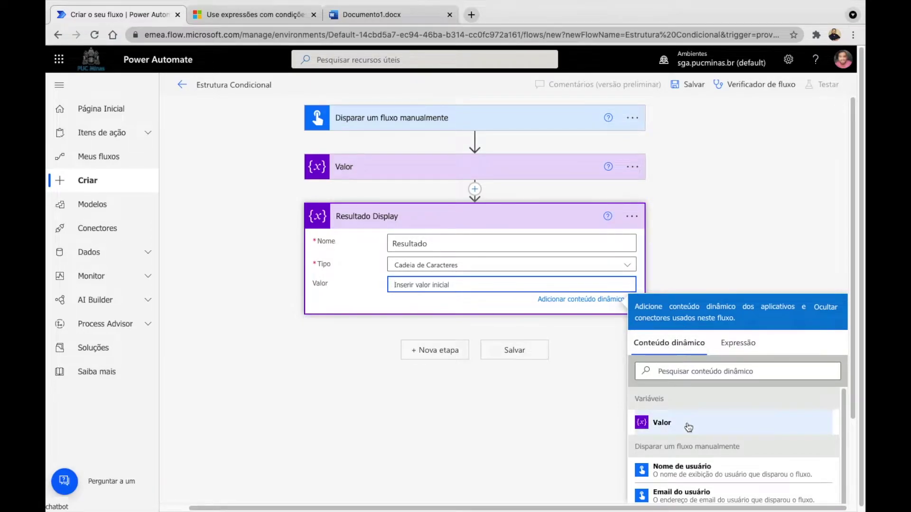
pyautogui.scroll(-3, 686, 427)
pyautogui.scroll(3, 689, 427)
pyautogui.click(729, 350)
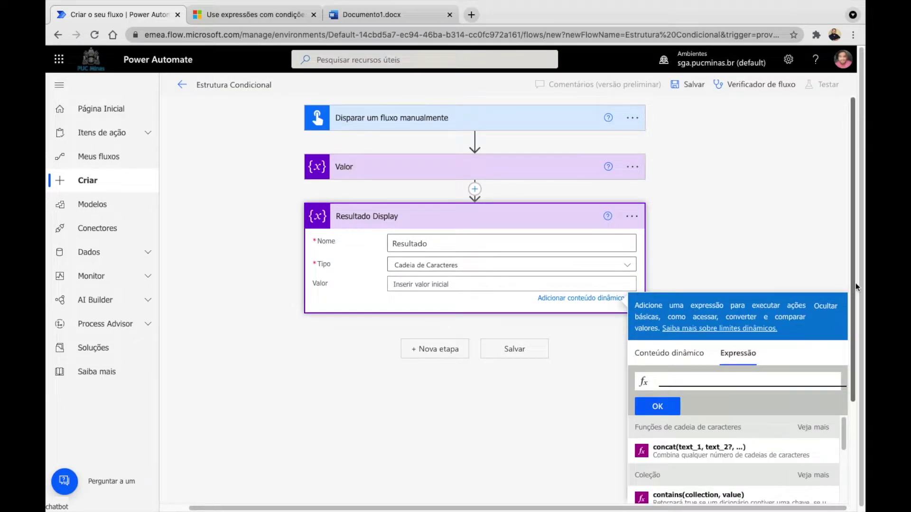
# Look through the available expression functions, expanding the full lists of conversion and mathematical functions
pyautogui.moveTo(856, 283); pyautogui.dragTo(853, 356)
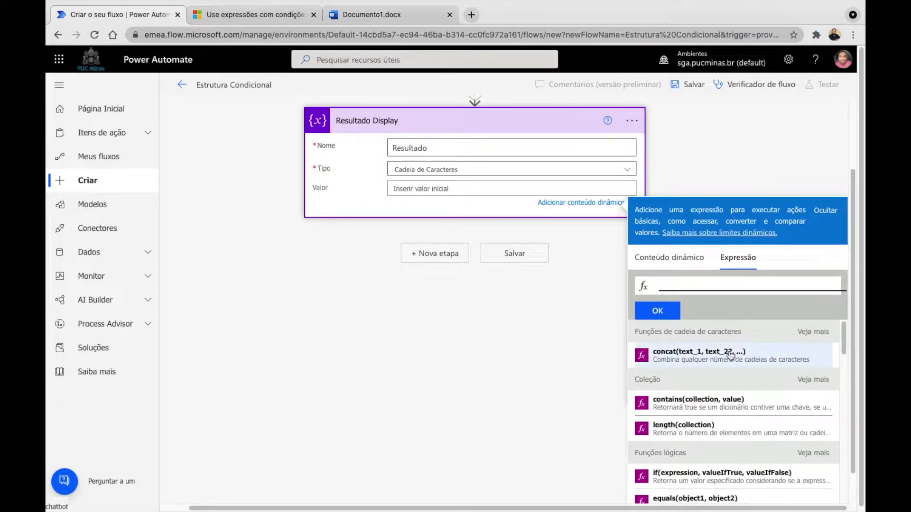
pyautogui.scroll(-2, 721, 394)
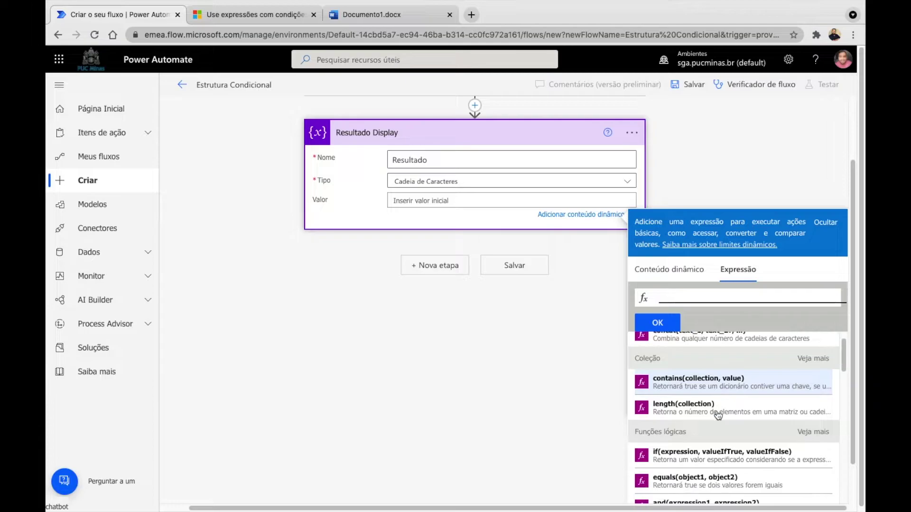
pyautogui.scroll(-1, 718, 415)
pyautogui.moveTo(841, 357)
pyautogui.mouseDown()
pyautogui.moveTo(849, 511)
pyautogui.moveTo(850, 363)
pyautogui.moveTo(849, 471)
pyautogui.moveTo(840, 494)
pyautogui.moveTo(833, 303)
pyautogui.moveTo(833, 349)
pyautogui.moveTo(834, 341)
pyautogui.mouseUp()
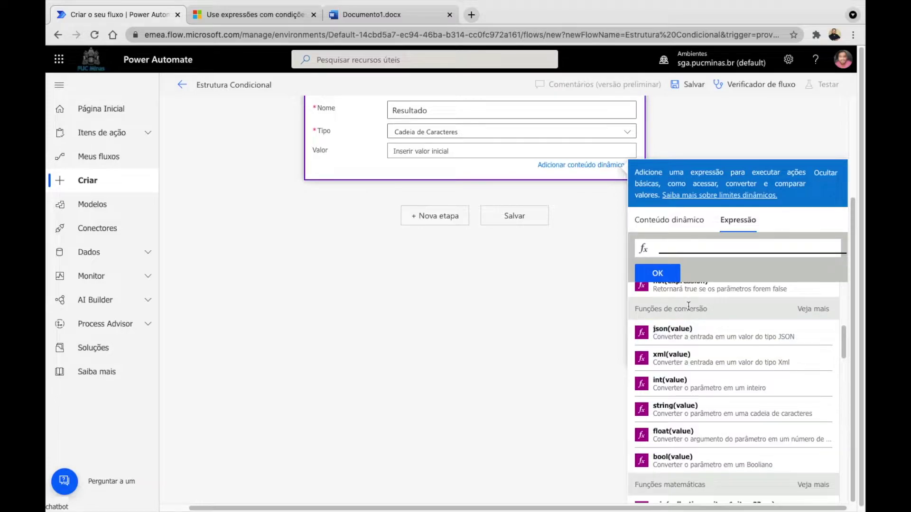
pyautogui.click(811, 313)
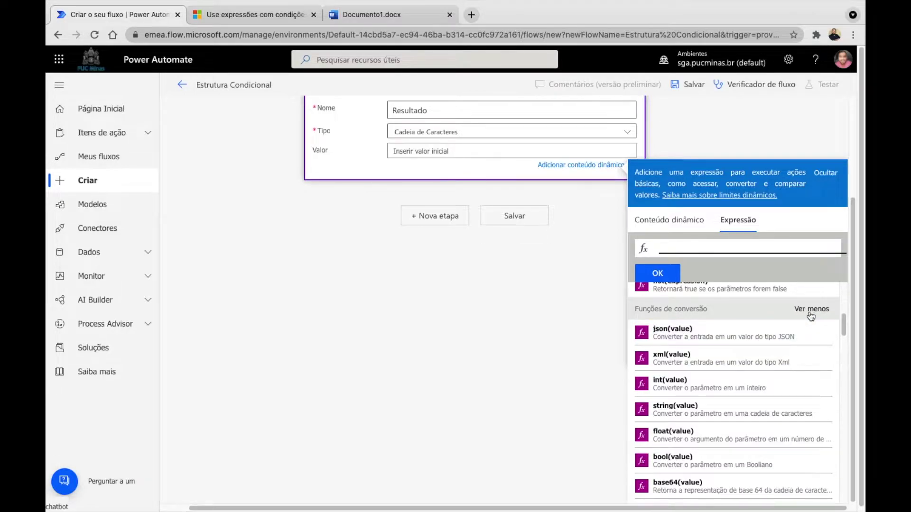
pyautogui.moveTo(843, 325); pyautogui.dragTo(838, 390)
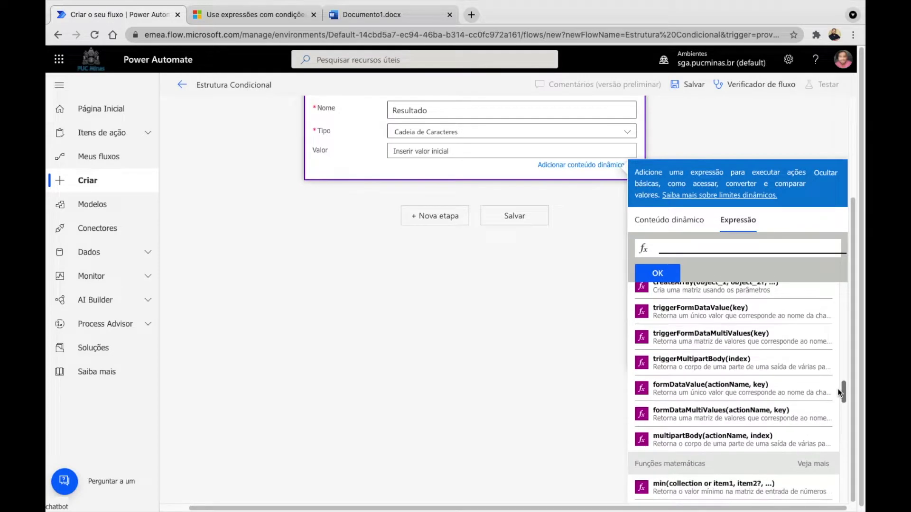
pyautogui.moveTo(842, 396); pyautogui.dragTo(840, 406)
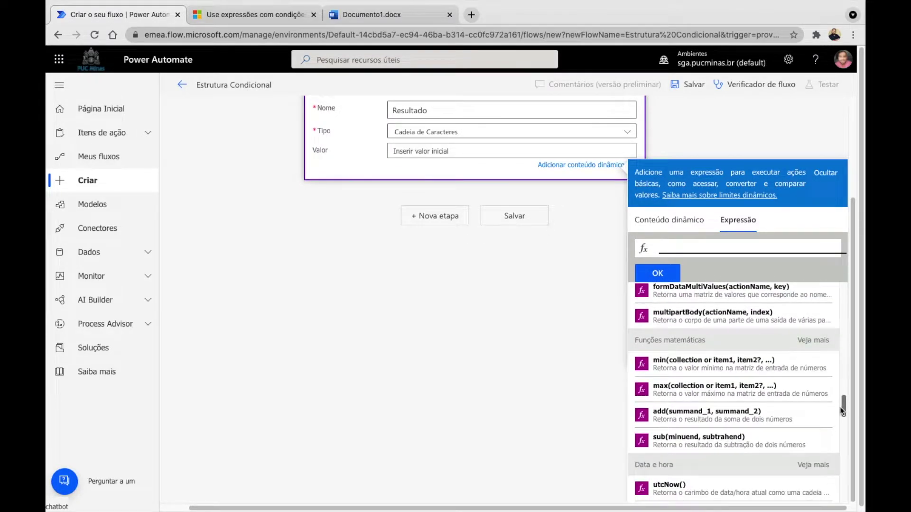
pyautogui.click(804, 341)
pyautogui.moveTo(841, 397); pyautogui.dragTo(842, 294)
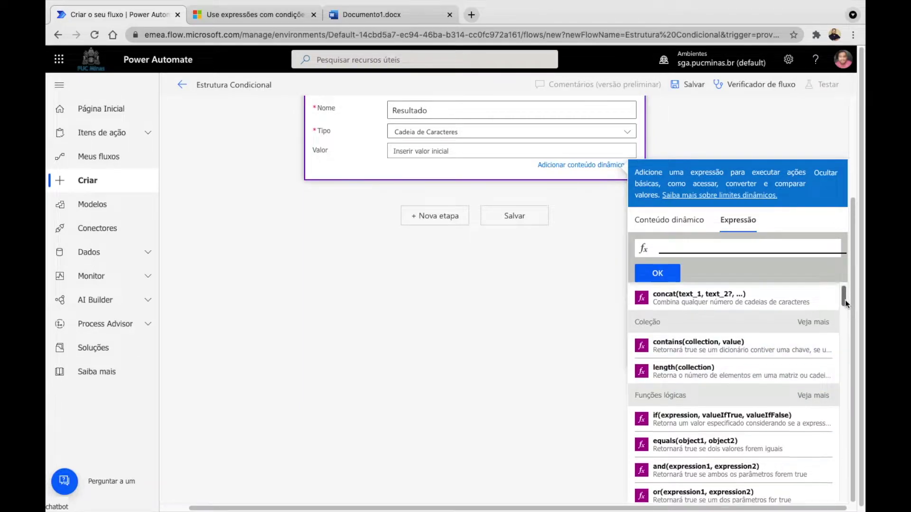
# Insert the logical function if() into the expression for Resultado's initial value
pyautogui.moveTo(845, 300); pyautogui.dragTo(845, 302)
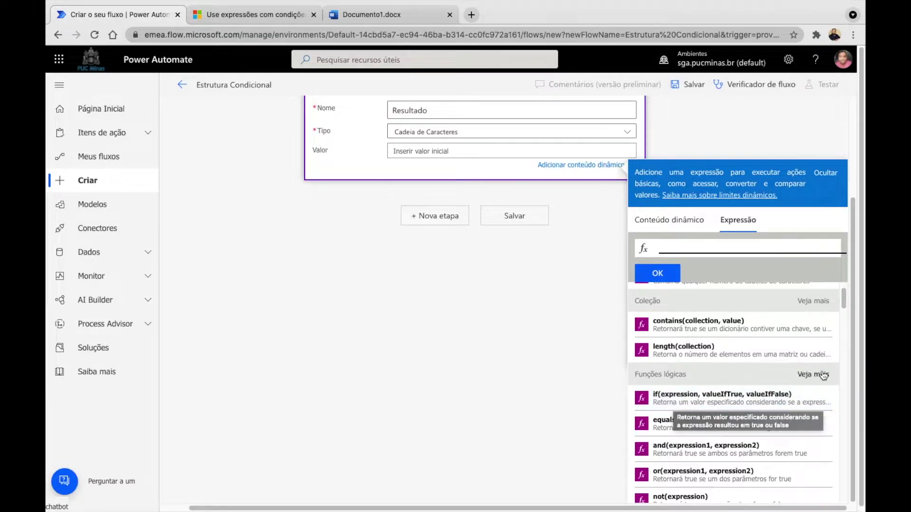
pyautogui.moveTo(844, 295); pyautogui.dragTo(844, 303)
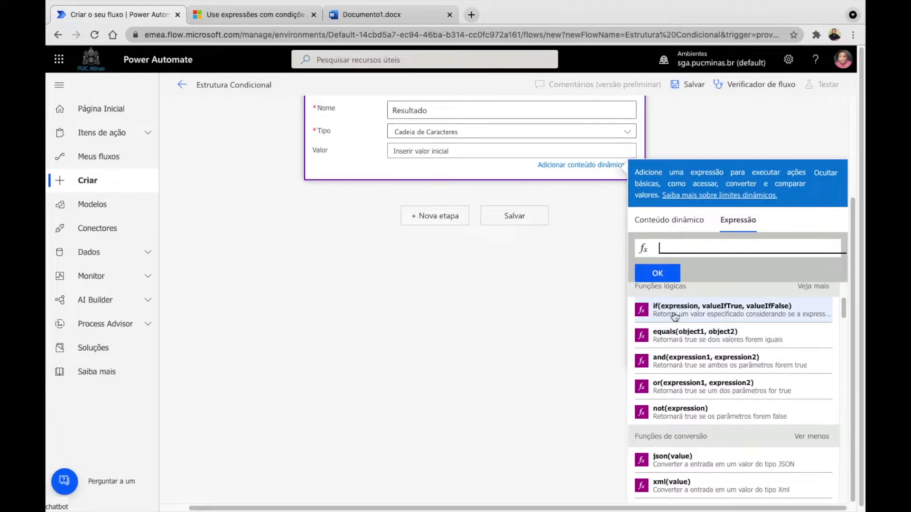
pyautogui.click(753, 311)
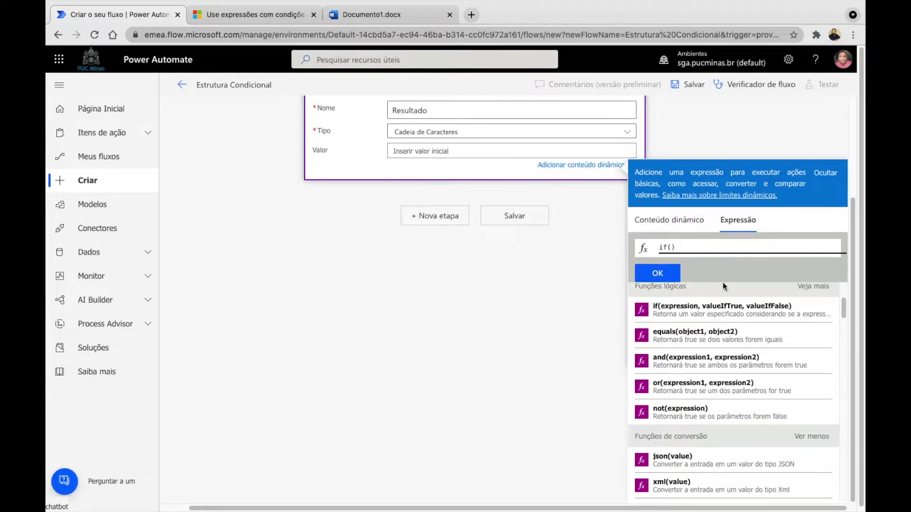
# Expand the full list of logical functions and review the comparison functions, from equals to greaterOrEquals
pyautogui.moveTo(842, 316); pyautogui.dragTo(845, 313)
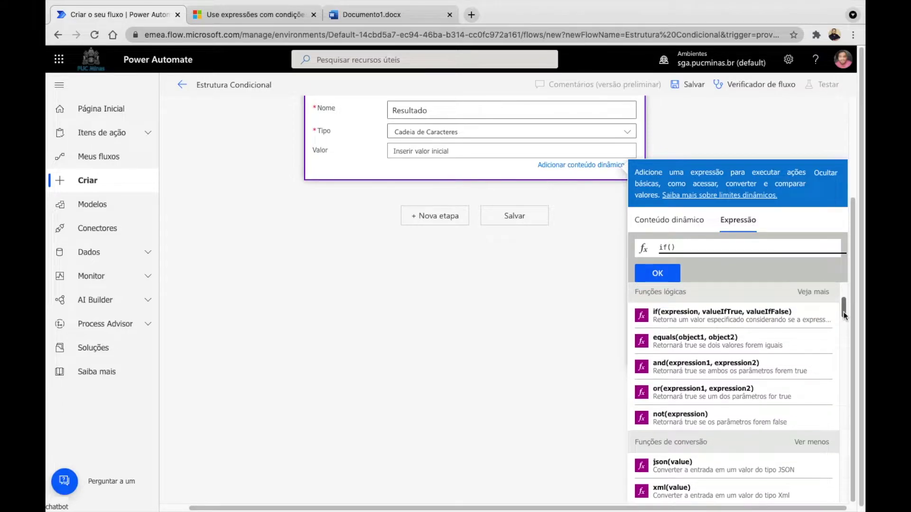
pyautogui.click(815, 293)
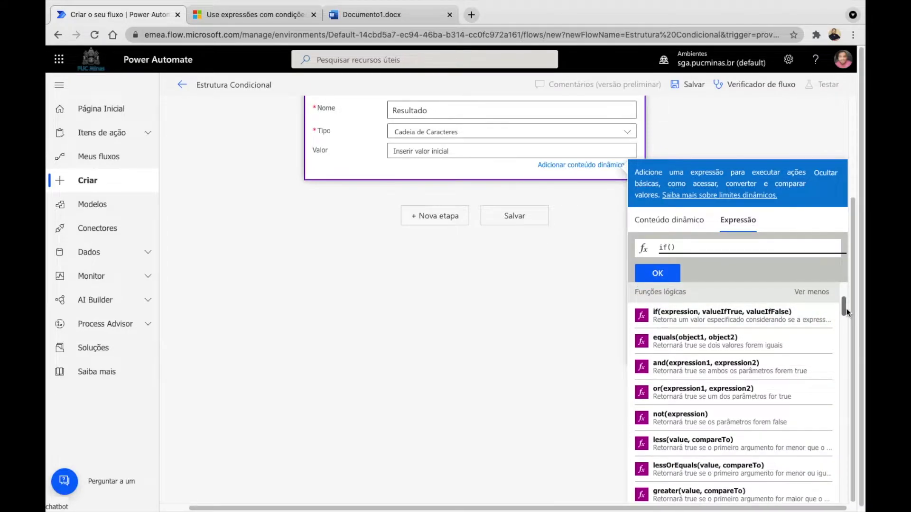
pyautogui.scroll(1, 847, 308)
pyautogui.moveTo(847, 309)
pyautogui.mouseDown()
pyautogui.moveTo(847, 319)
pyautogui.moveTo(847, 312)
pyautogui.mouseUp()
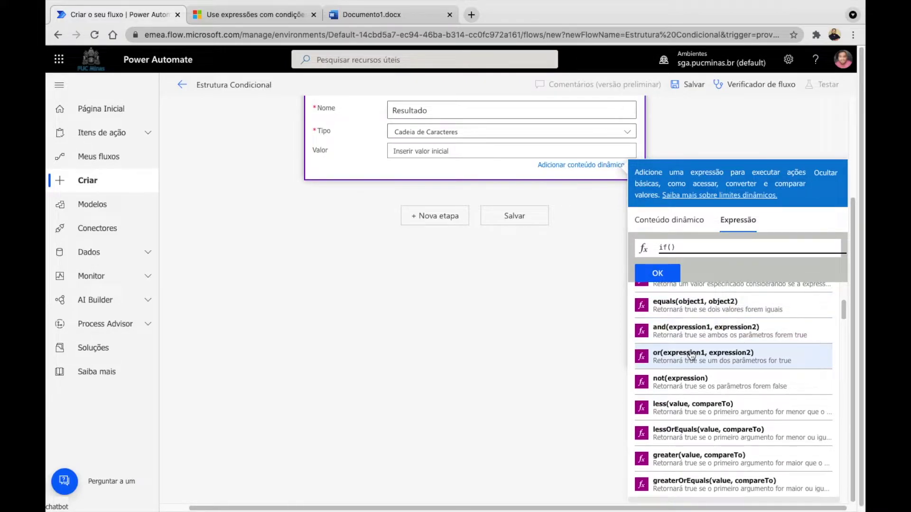
pyautogui.moveTo(841, 312); pyautogui.dragTo(841, 323)
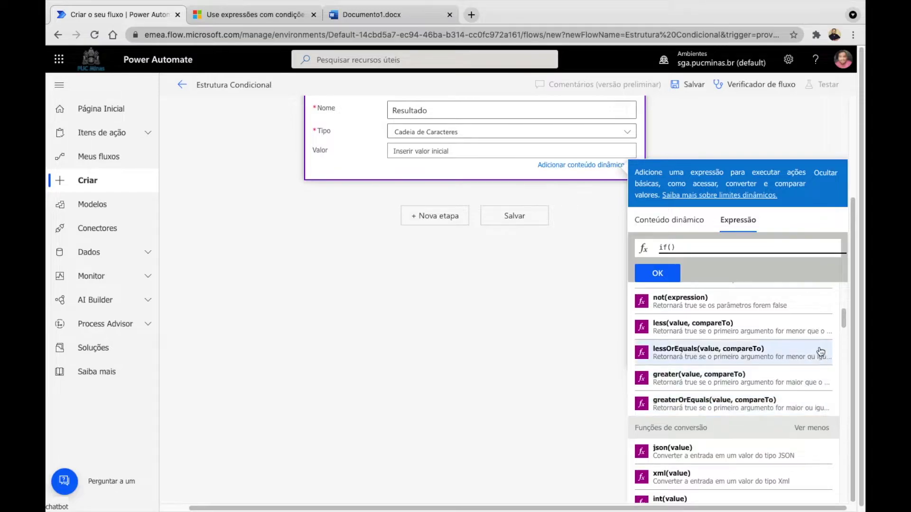
pyautogui.moveTo(841, 316); pyautogui.dragTo(843, 306)
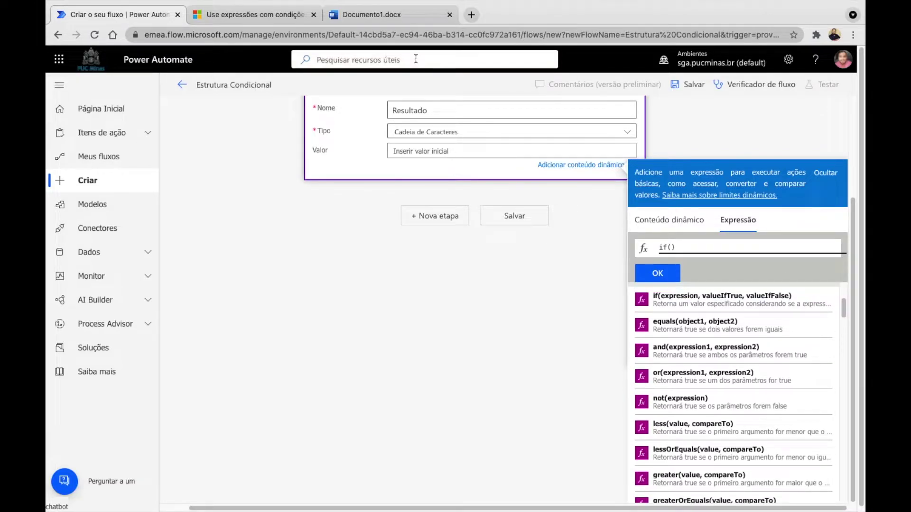
# Switch to Documento1.docx in Word and write "If( equals( Valor 1, Valor 2)" below the existing If example
pyautogui.click(383, 16)
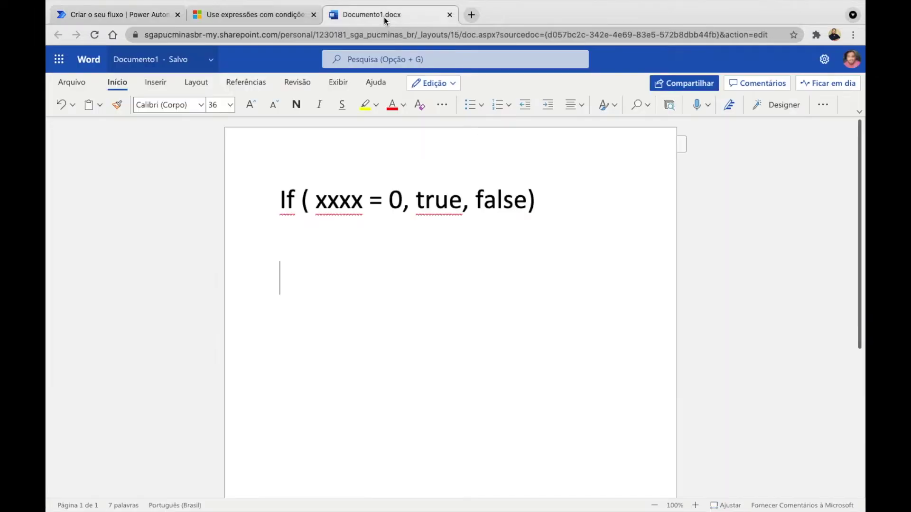
pyautogui.click(381, 213)
pyautogui.click(474, 240)
pyautogui.press('Return')
pyautogui.write('if')
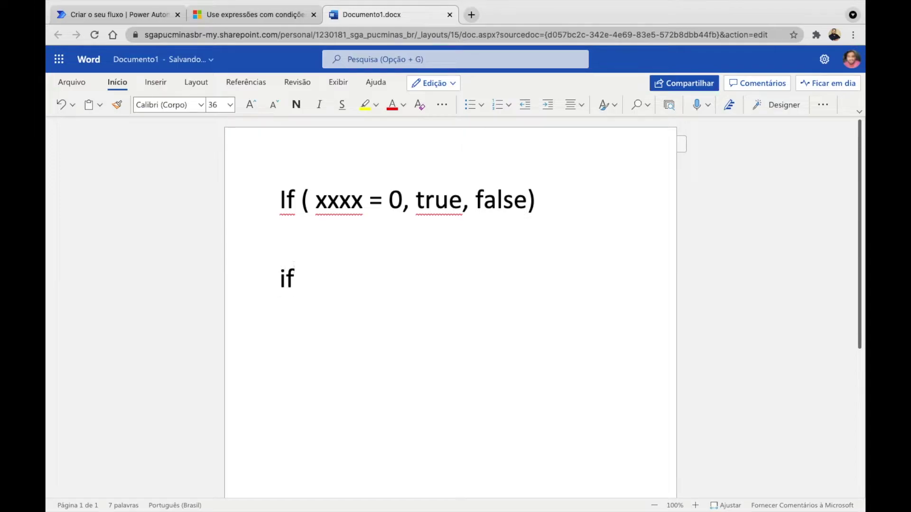
pyautogui.write('( e')
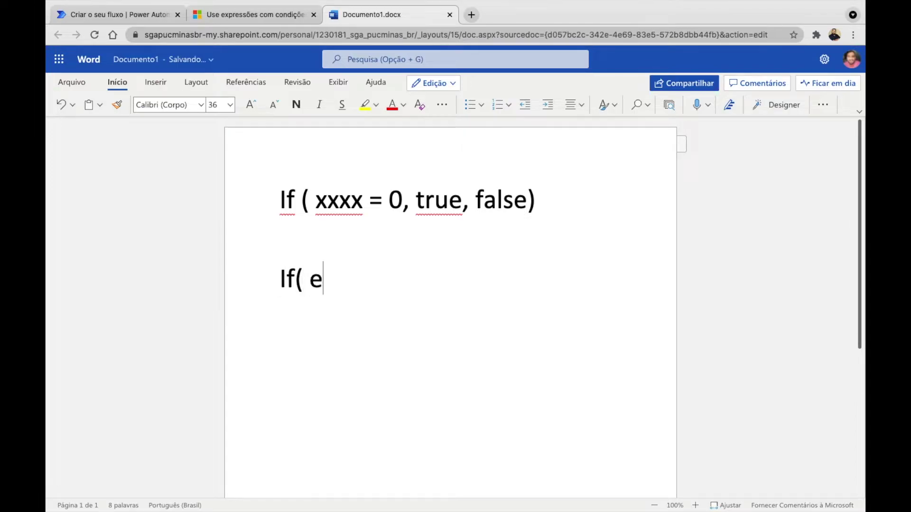
pyautogui.write('quals(')
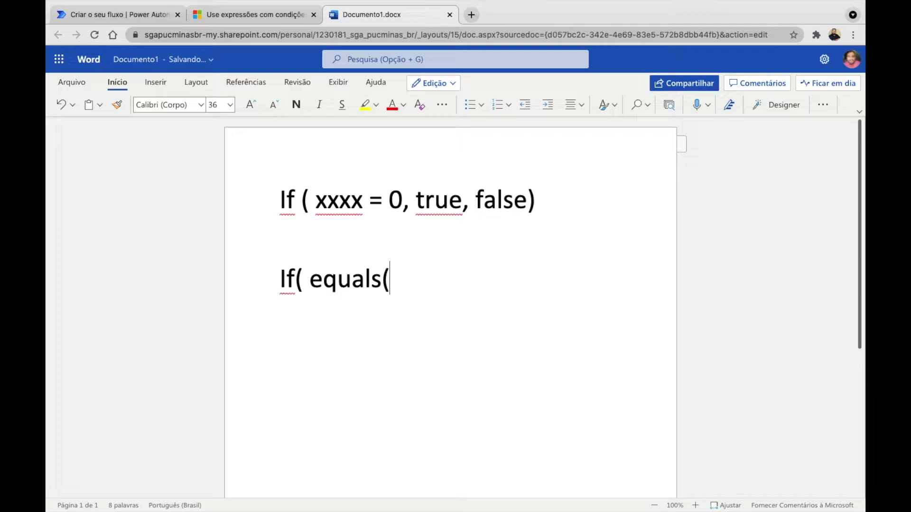
pyautogui.write(' Valor 1')
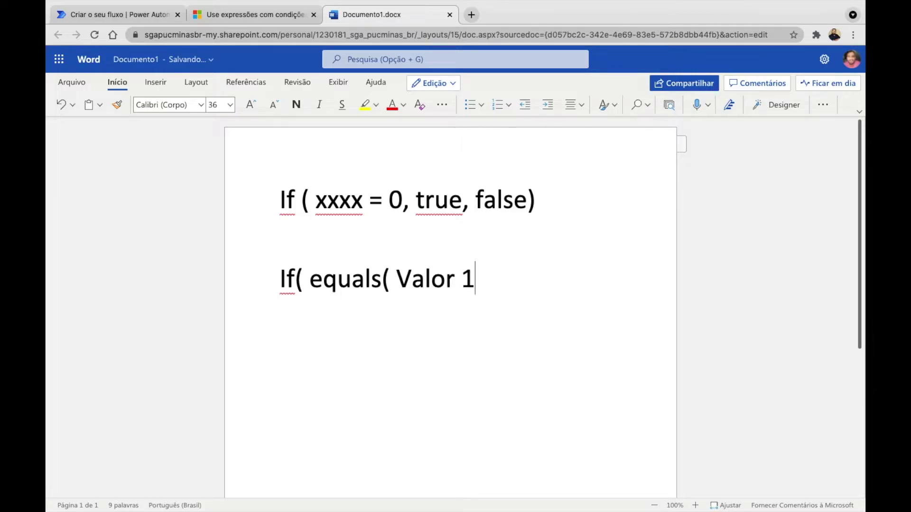
pyautogui.press('BackSpace')
pyautogui.write(', Valor ')
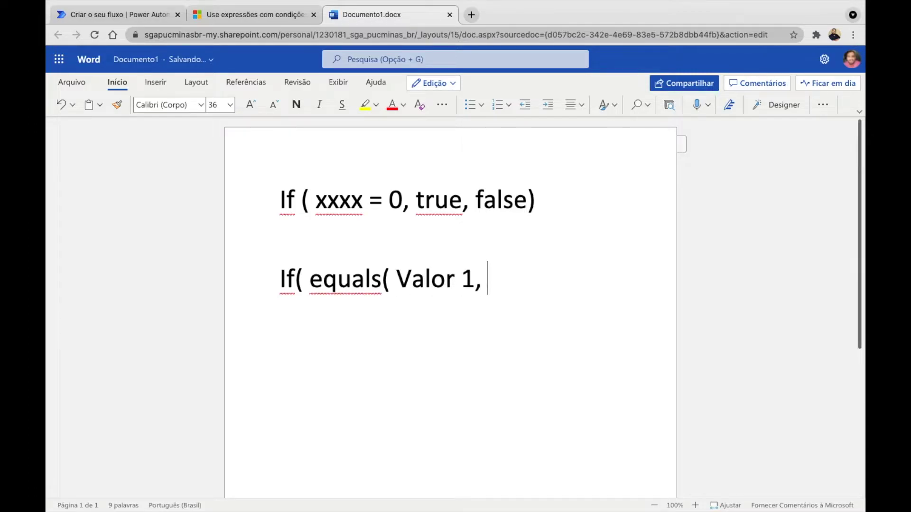
pyautogui.write('2)')
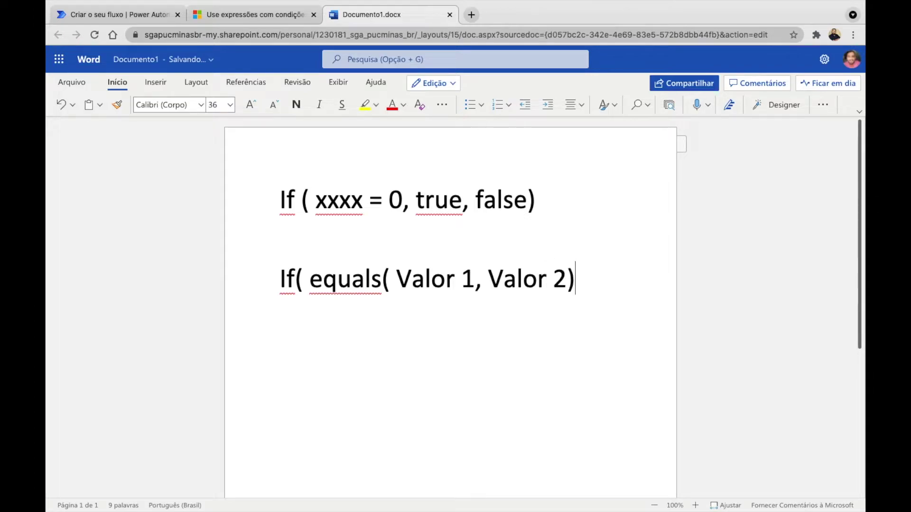
# Make the "equals( Valor 1, Valor 2)" part of the new line bold
pyautogui.moveTo(309, 285); pyautogui.dragTo(573, 289)
pyautogui.hotkey('ctrl', 'b')
pyautogui.click(599, 283)
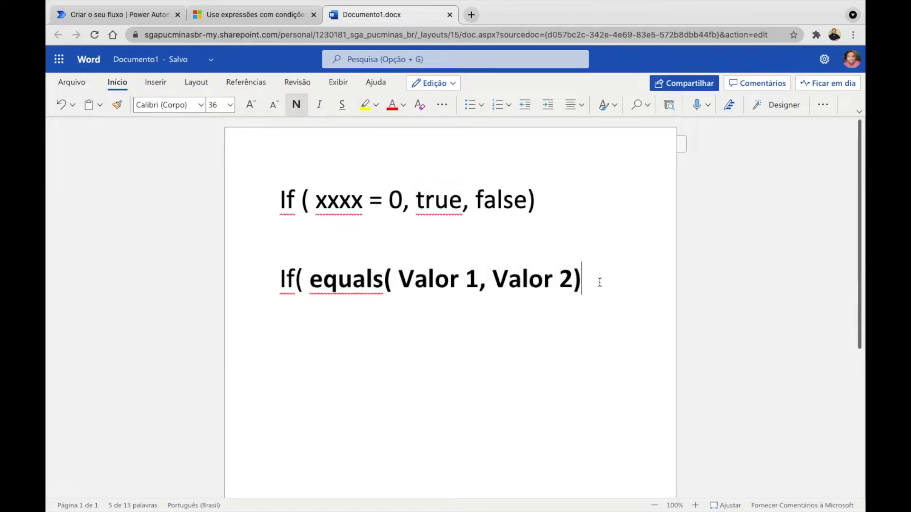
# Complete the line with ", True, False)" in regular weight and copy the whole If expression
pyautogui.write(',')
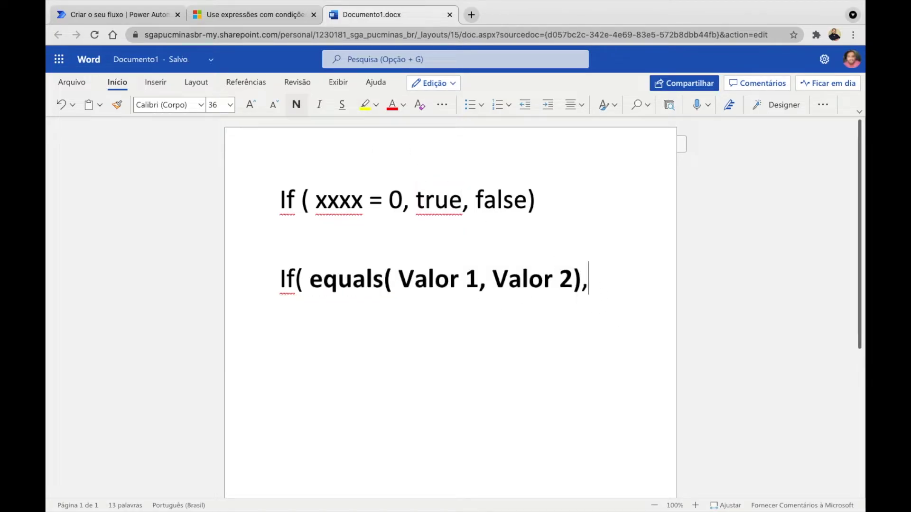
pyautogui.write(' True, ')
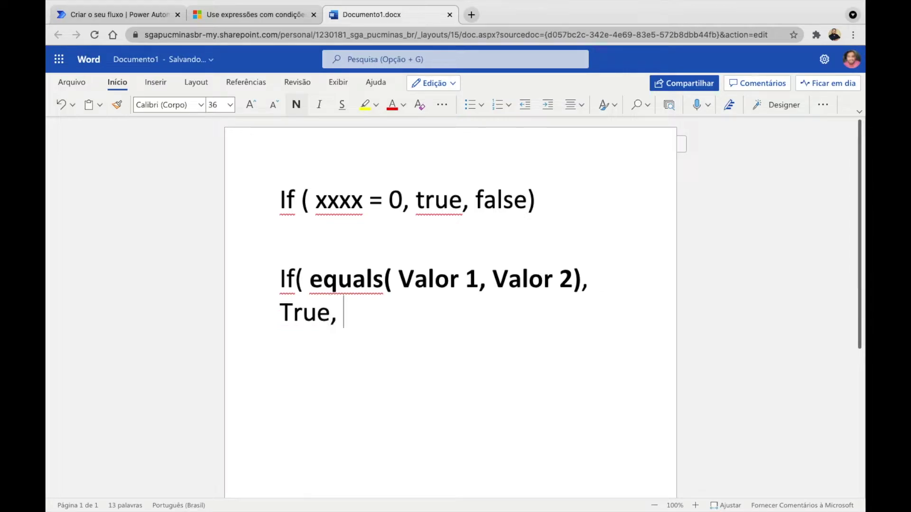
pyautogui.write('False)')
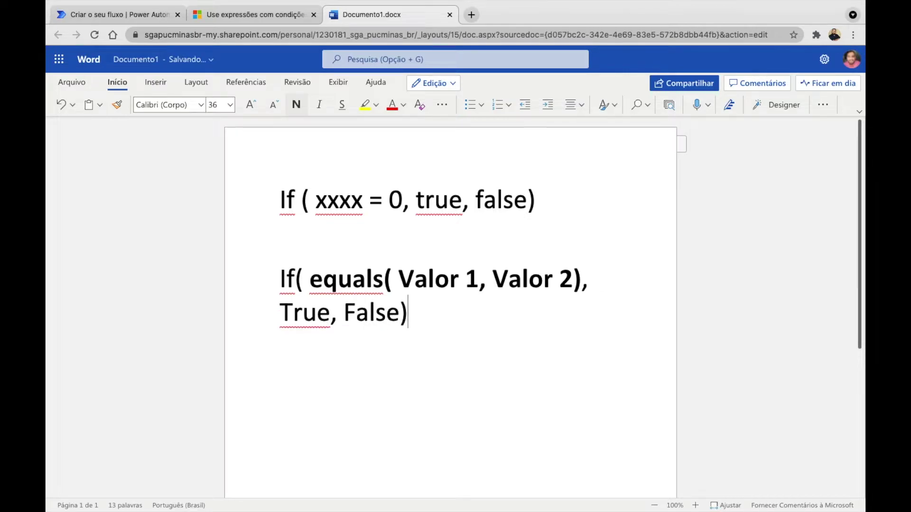
pyautogui.moveTo(410, 313); pyautogui.dragTo(270, 274)
pyautogui.press('super+c')
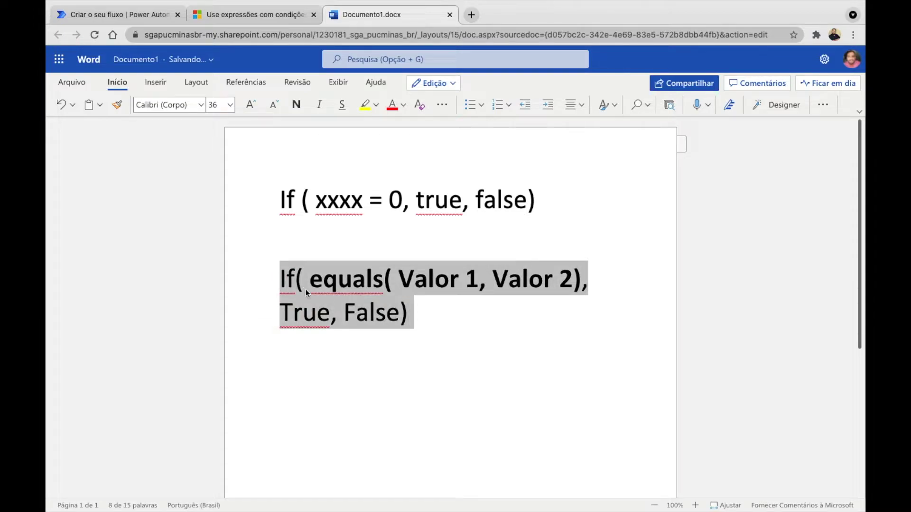
# Paste a copy of the If( equals( Valor 1, Valor 2), True, False) expression two lines below the original
pyautogui.click(421, 313)
pyautogui.press('Return')
pyautogui.press('Return')
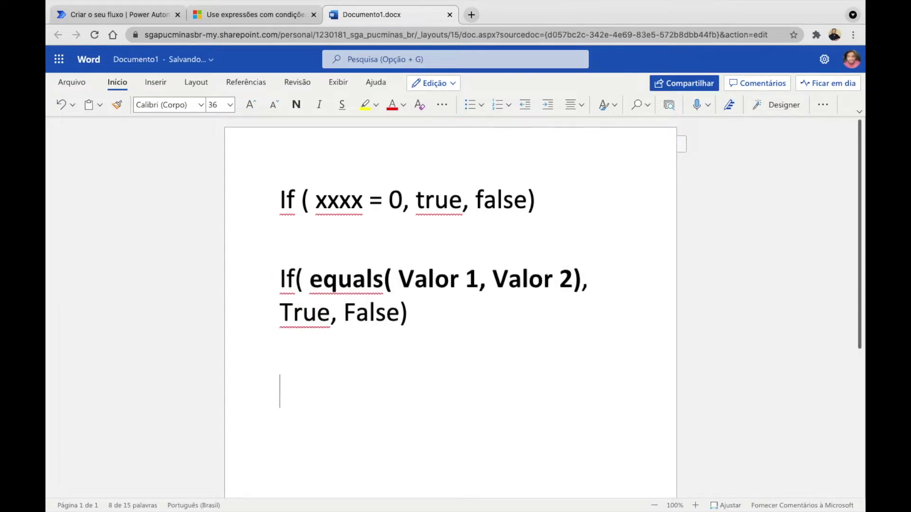
pyautogui.press('super+v')
# Wrap the equals( Valor 1, Valor 2) part of the pasted If expression in not( )
pyautogui.click(310, 393)
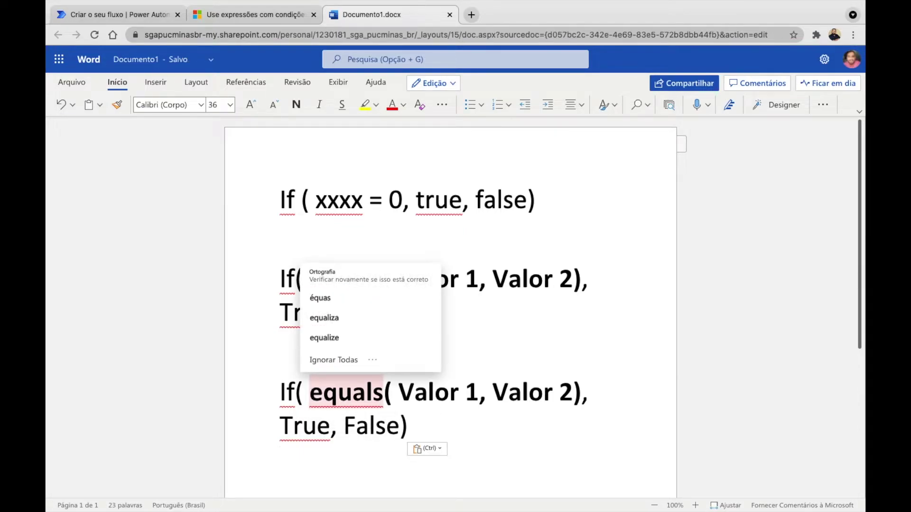
pyautogui.write('not(')
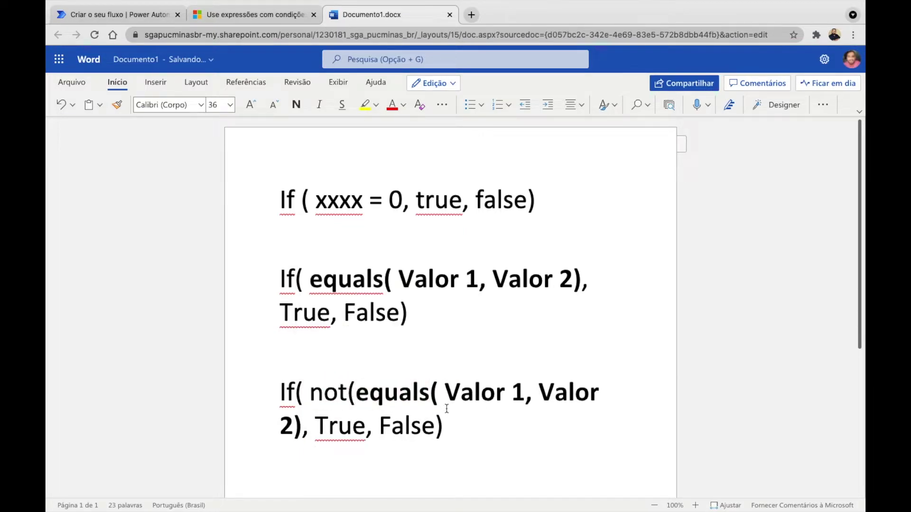
pyautogui.click(302, 436)
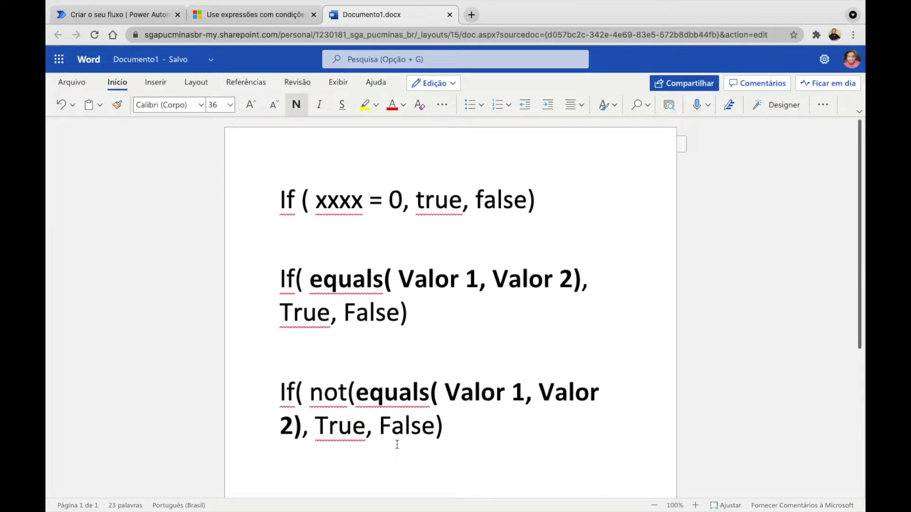
pyautogui.write(')')
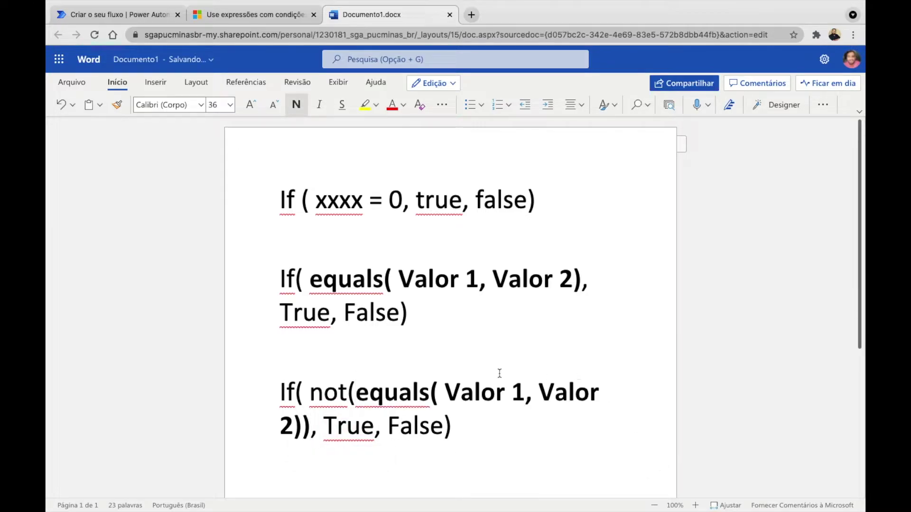
# Add "XXXX" after the first If example line, then return to the Estrutura Condicional flow in Power Automate
pyautogui.scroll(-1, 427, 368)
pyautogui.moveTo(859, 242)
pyautogui.mouseDown()
pyautogui.moveTo(860, 281)
pyautogui.moveTo(860, 257)
pyautogui.mouseUp()
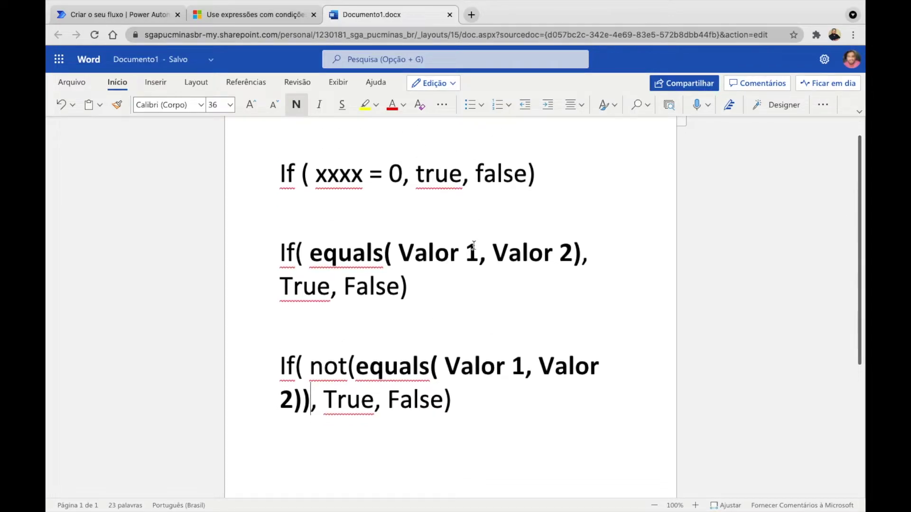
pyautogui.click(549, 172)
pyautogui.write('XXXX')
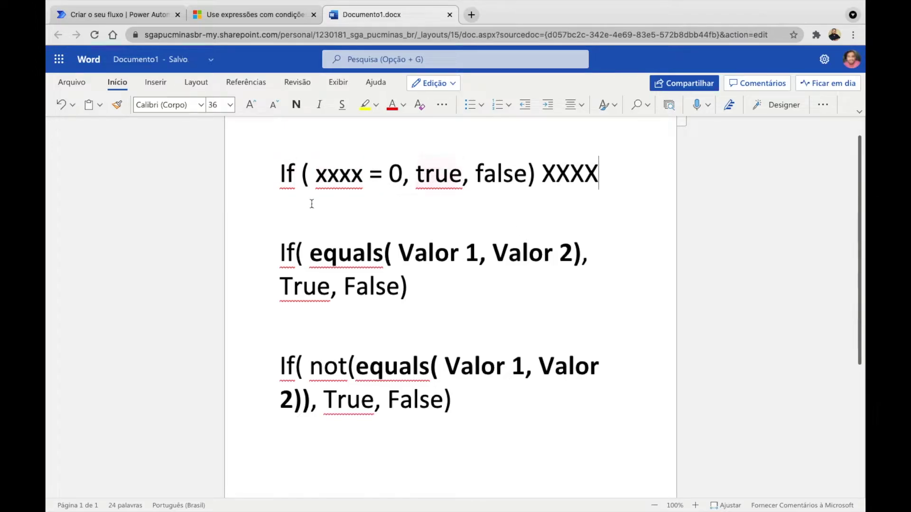
pyautogui.click(143, 14)
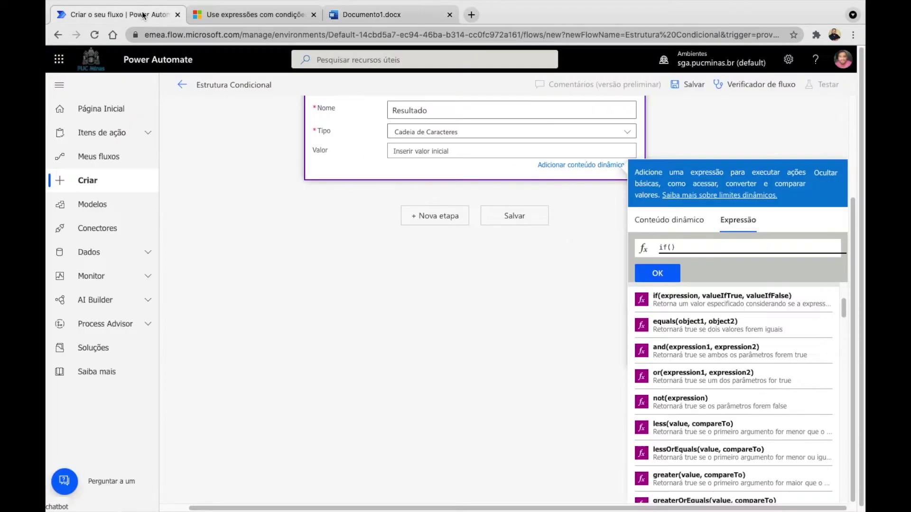
pyautogui.click(700, 325)
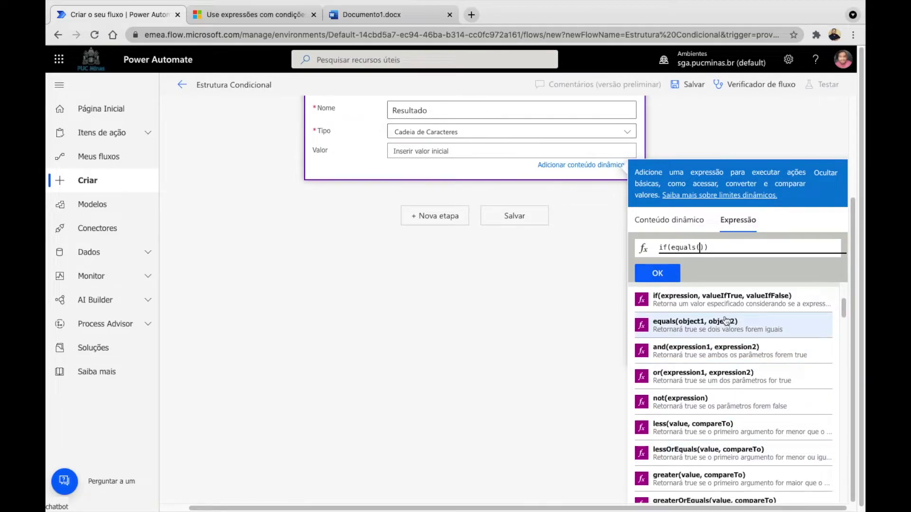
pyautogui.press('BackSpace')
pyautogui.press('BackSpace')
pyautogui.press('BackSpace')
pyautogui.press('BackSpace')
pyautogui.press('BackSpace')
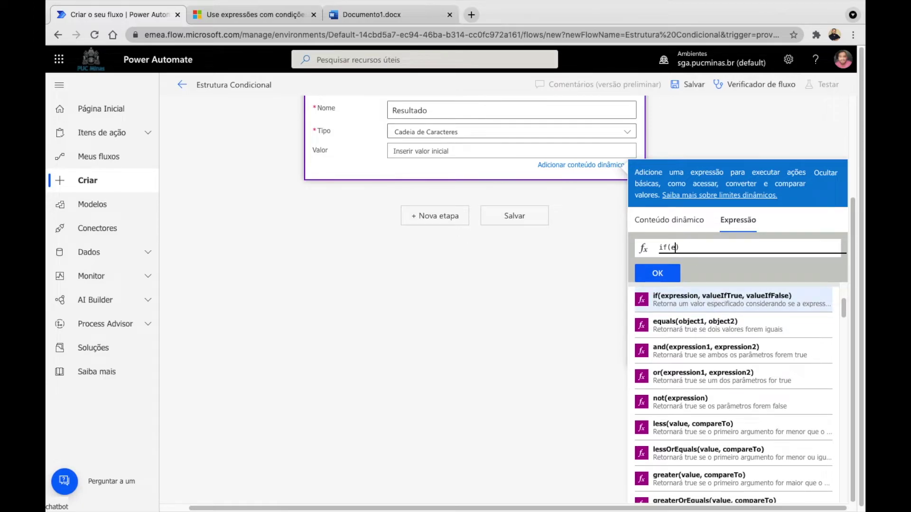
# Insert lessOrEquals into the if expression as its condition, comparing the variable Valor with 10
pyautogui.click(703, 454)
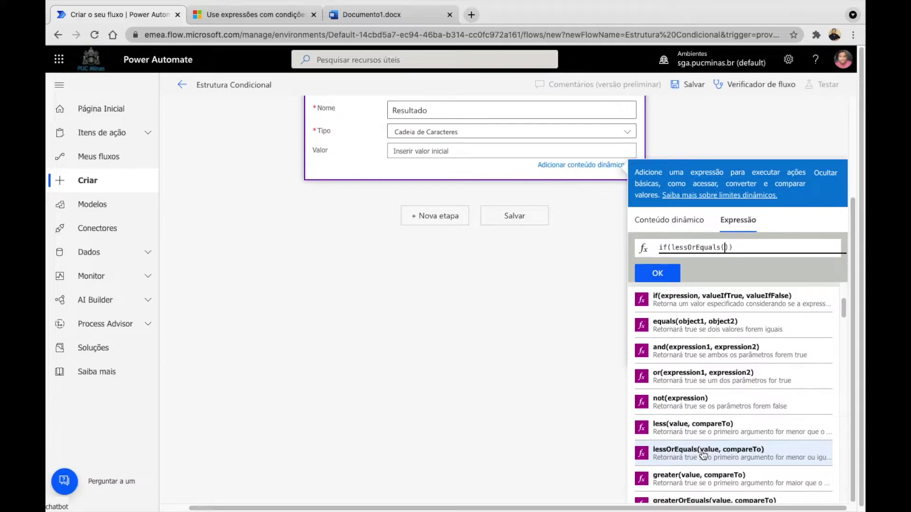
pyautogui.click(670, 222)
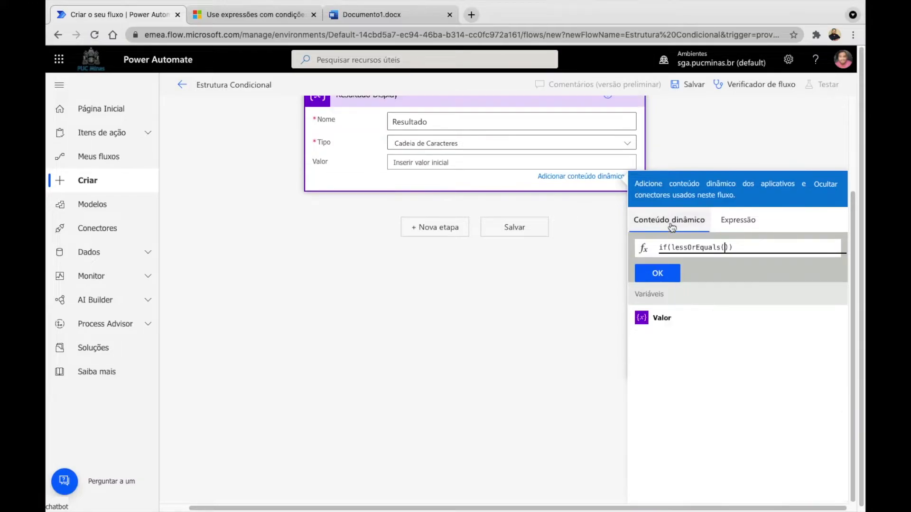
pyautogui.click(662, 319)
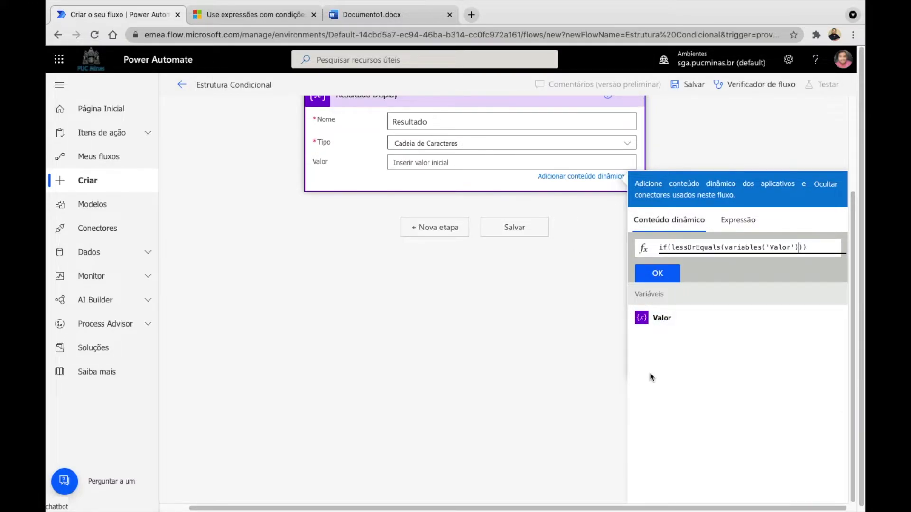
pyautogui.write(',')
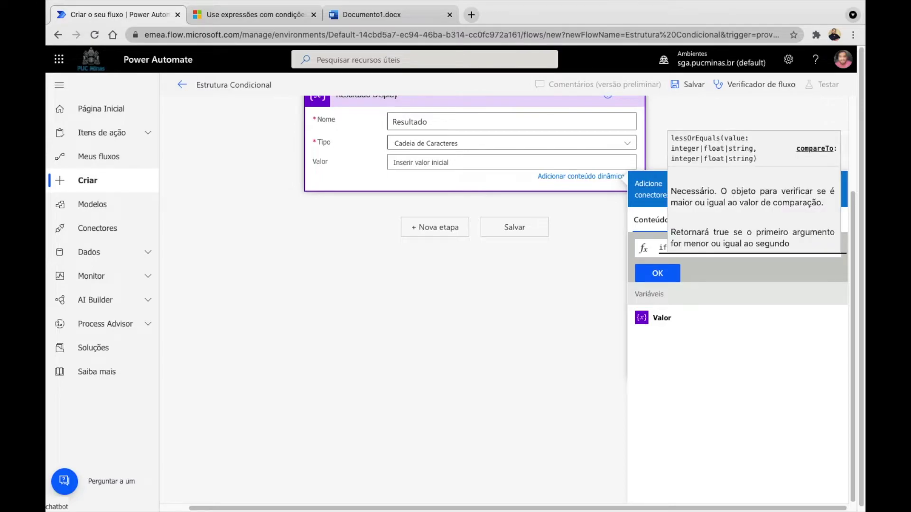
pyautogui.write(' 10')
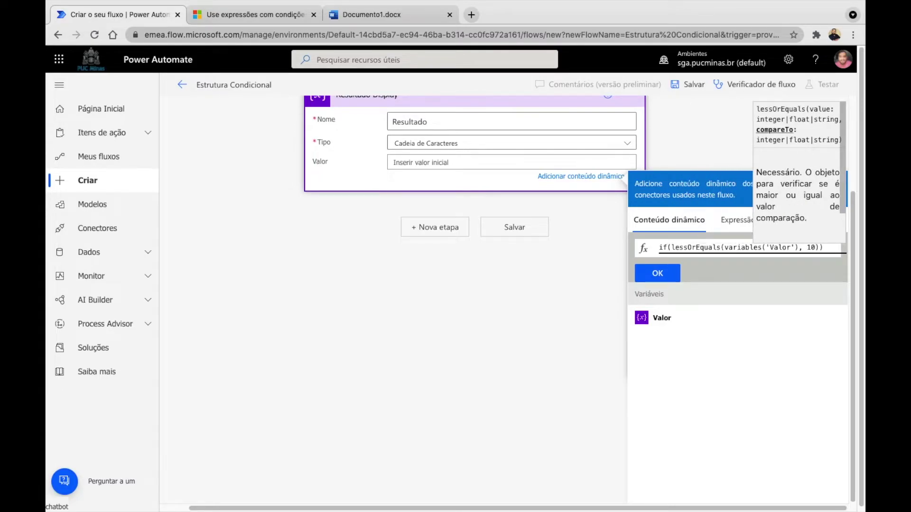
pyautogui.write(')')
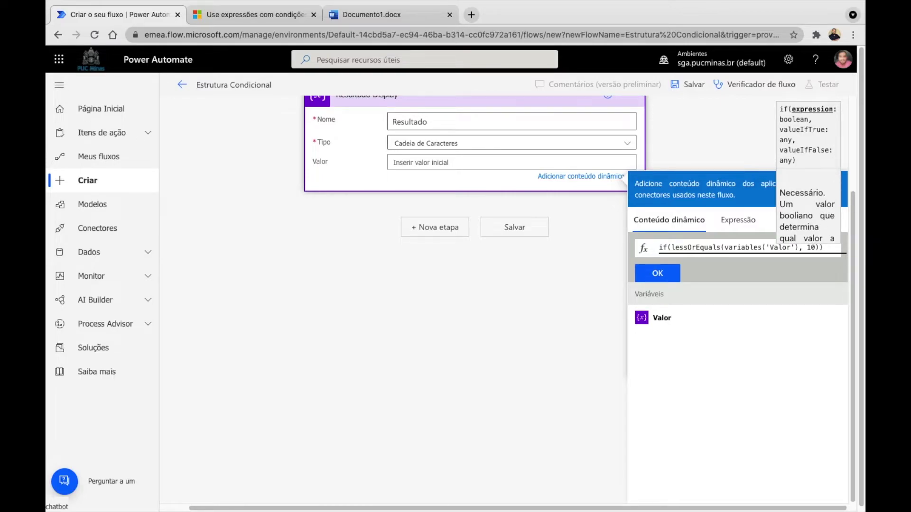
# Add 'O valor é menor que 10' as the value the if expression returns when true
pyautogui.write(',')
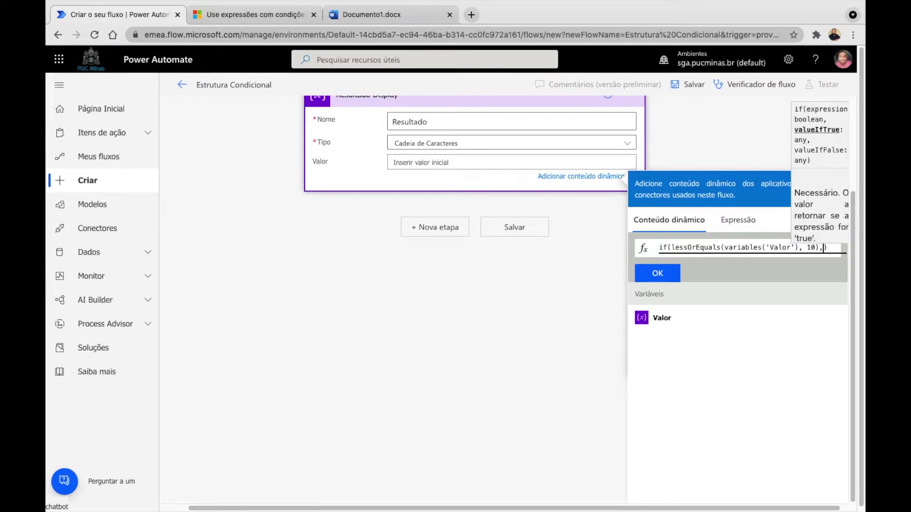
pyautogui.write("'")
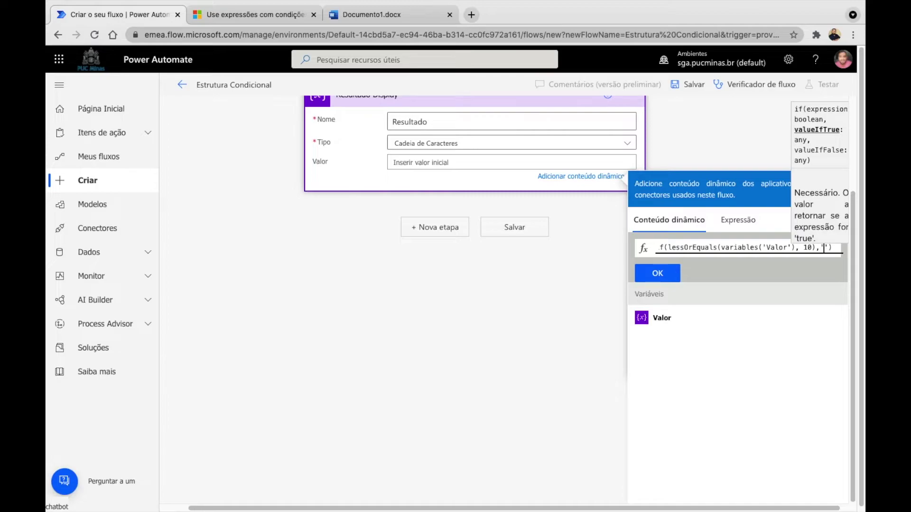
pyautogui.write('O val')
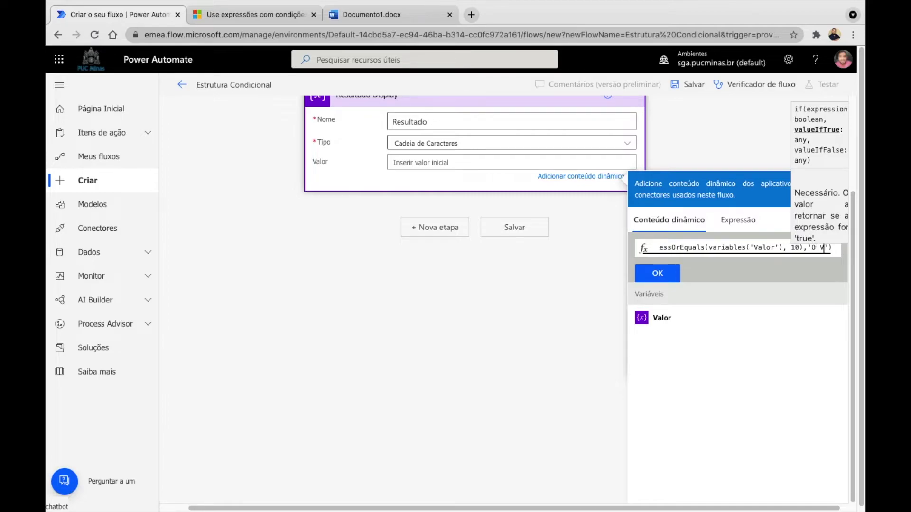
pyautogui.write('or é')
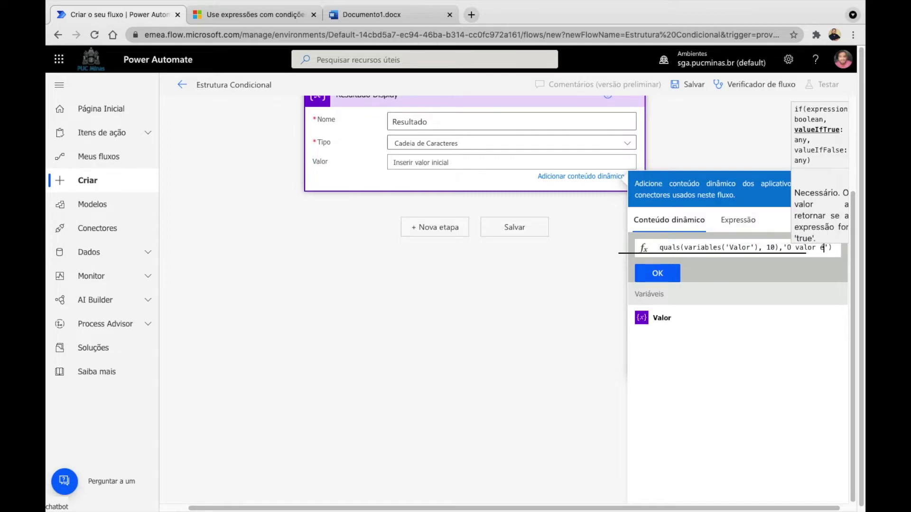
pyautogui.write(' menor que 10')
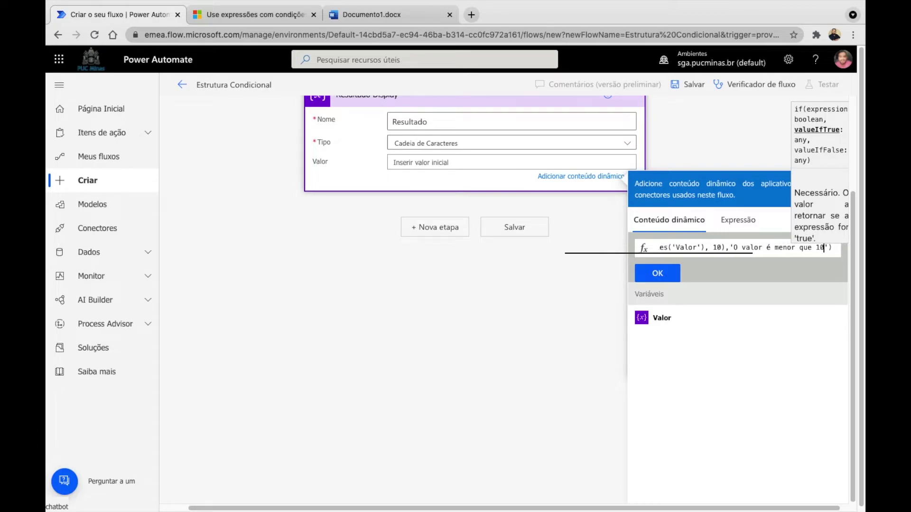
# Add 'O valor é superior a 10' as the value the if expression returns when false
pyautogui.write("','")
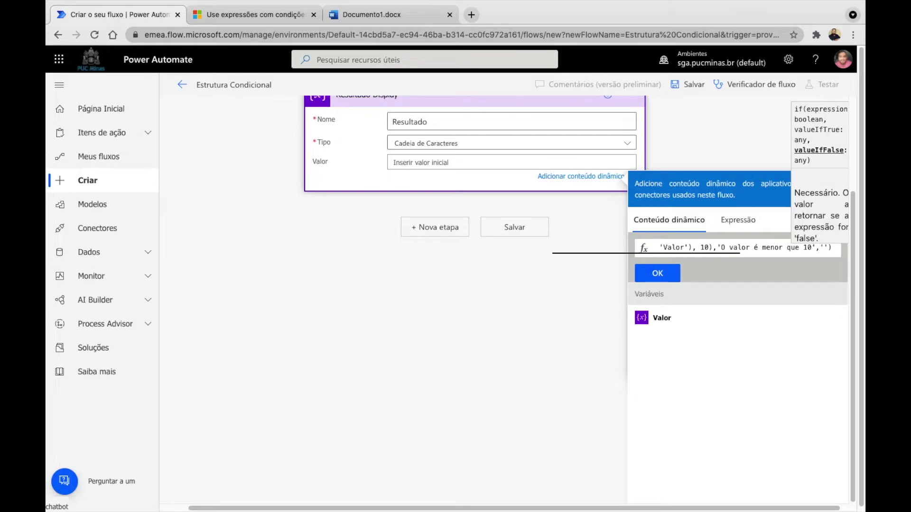
pyautogui.write('O v')
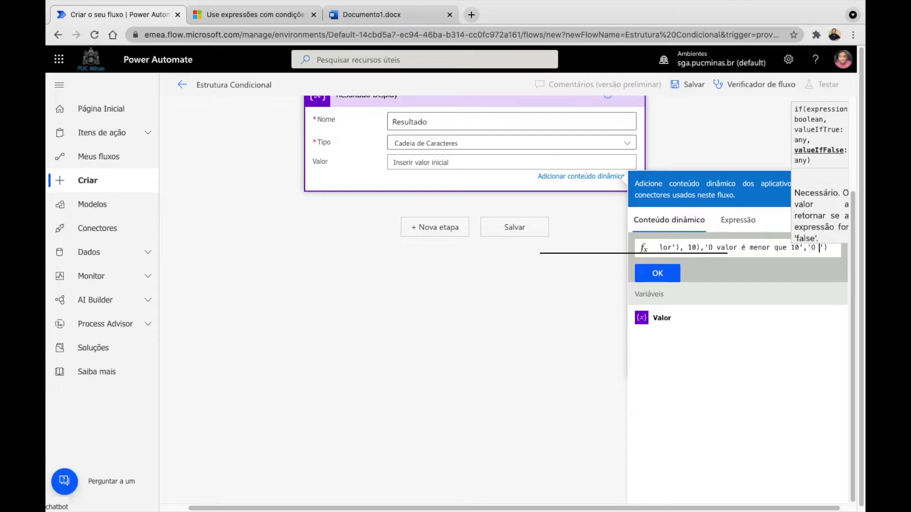
pyautogui.write('alor e')
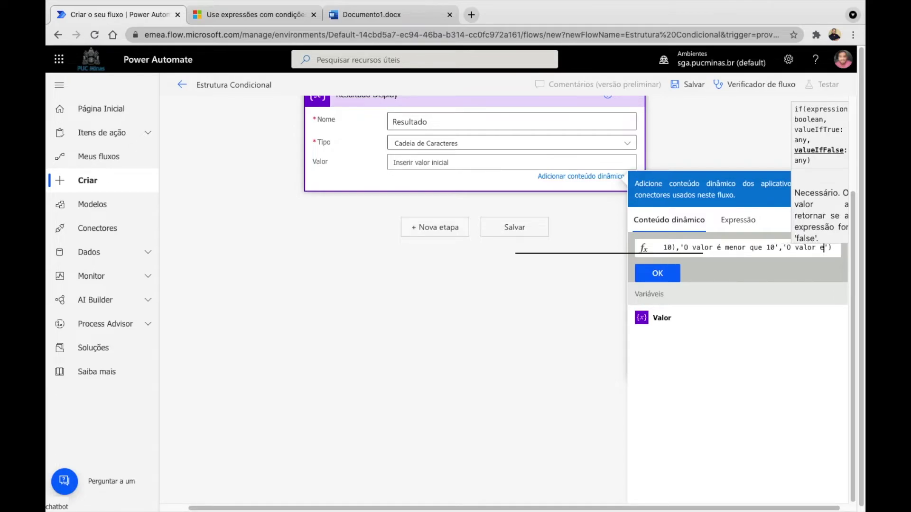
pyautogui.write('2 superior a 10')
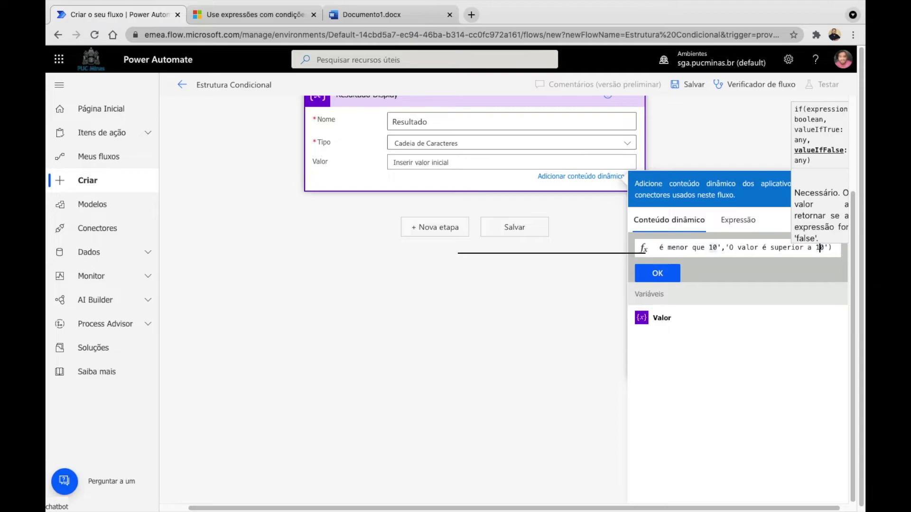
# Reword the if expression's true text as 'O valor é menor ou igual a 10'
pyautogui.press('Left')
pyautogui.press('Left')
pyautogui.press('Left')
pyautogui.press('Left')
pyautogui.press('Left')
pyautogui.press('Left')
pyautogui.press('Left')
pyautogui.press('Left')
pyautogui.press('Left')
pyautogui.press('Left')
pyautogui.press('Left')
pyautogui.press('Left')
pyautogui.press('Left')
pyautogui.press('Left')
pyautogui.press('Left')
pyautogui.press('Left')
pyautogui.press('Left')
pyautogui.press('Left')
pyautogui.press('Left')
pyautogui.press('Left')
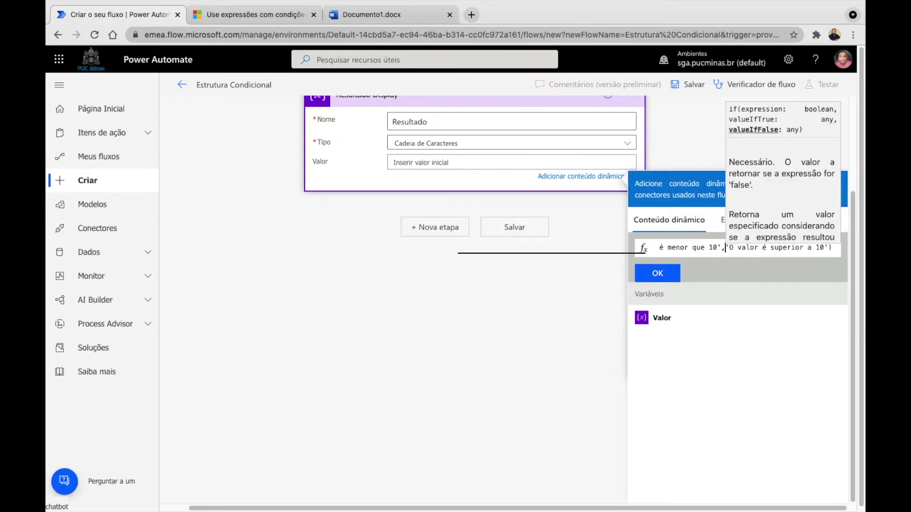
pyautogui.press('Left')
pyautogui.press('Left')
pyautogui.press('Left')
pyautogui.write('ou igual')
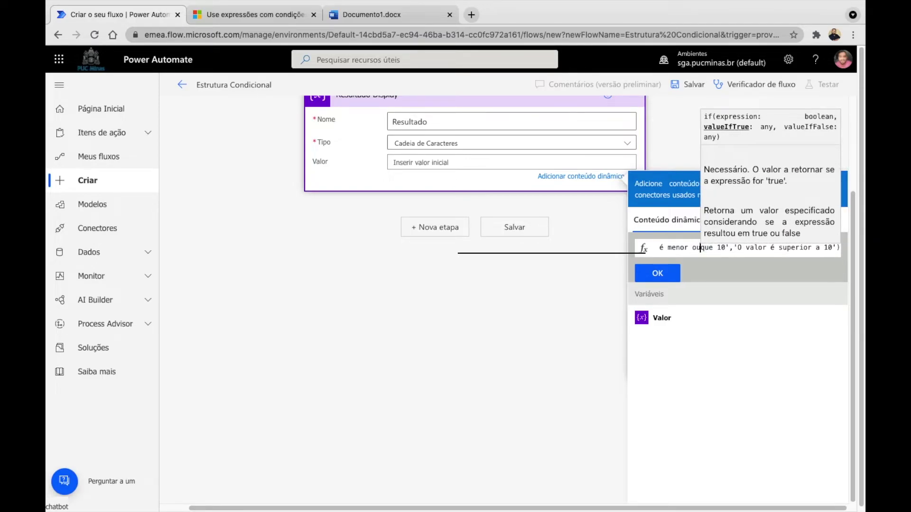
pyautogui.press('Delete')
pyautogui.press('Delete')
pyautogui.press('Delete')
pyautogui.write('al a')
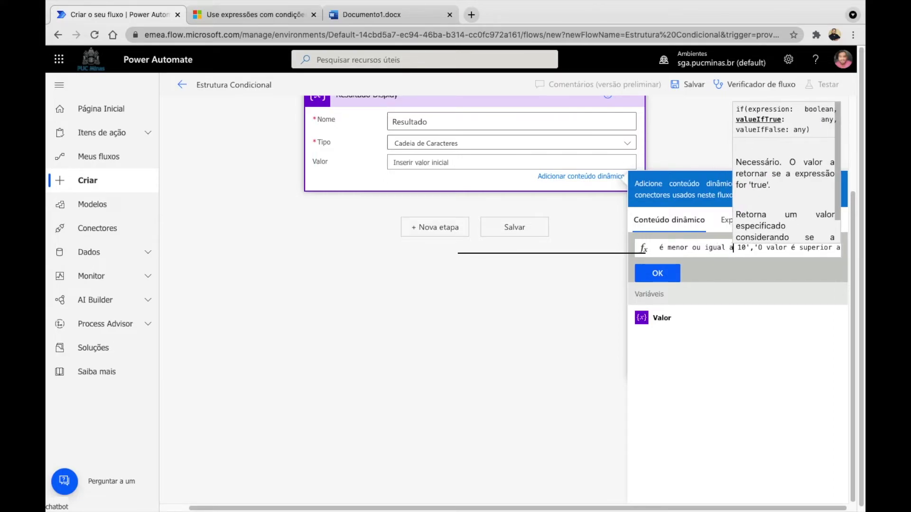
# Apply the complete if(lessOrEquals(...)) expression as the initial value of the variable Resultado
pyautogui.click(712, 249)
pyautogui.hotkey('ctrl', 'a')
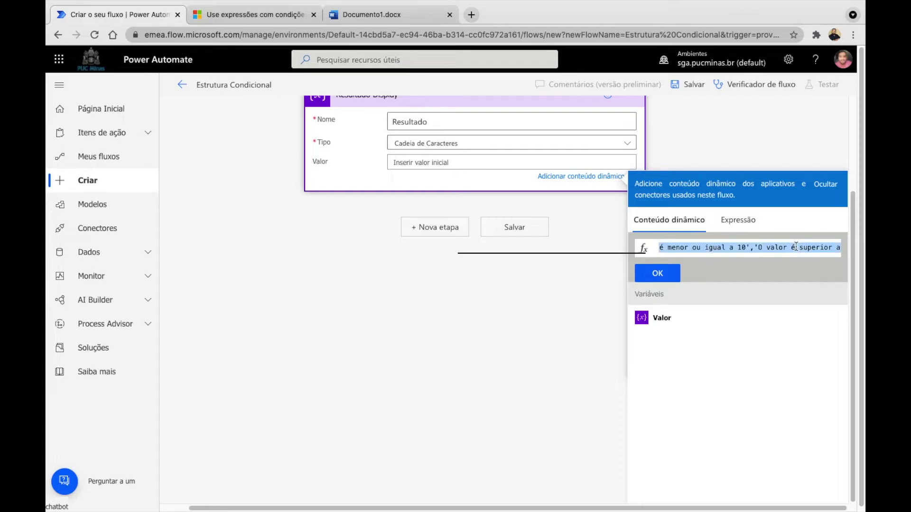
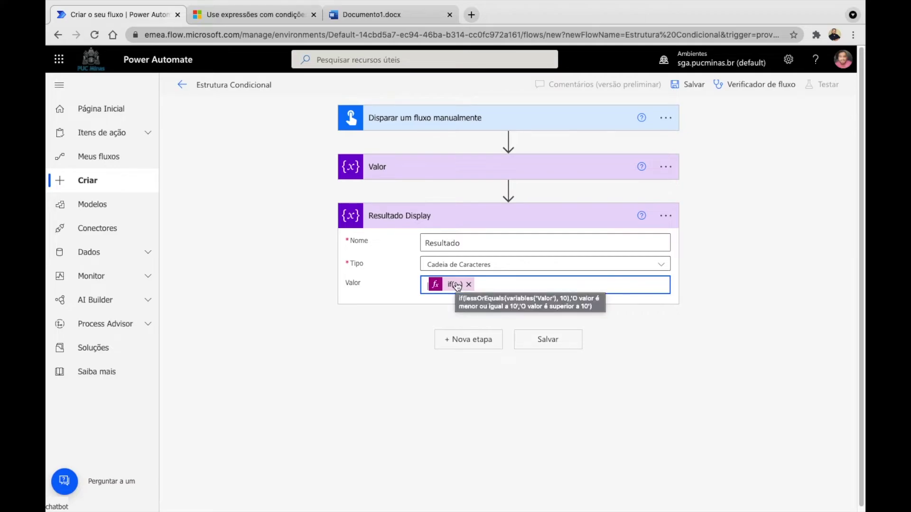
pyautogui.click(455, 285)
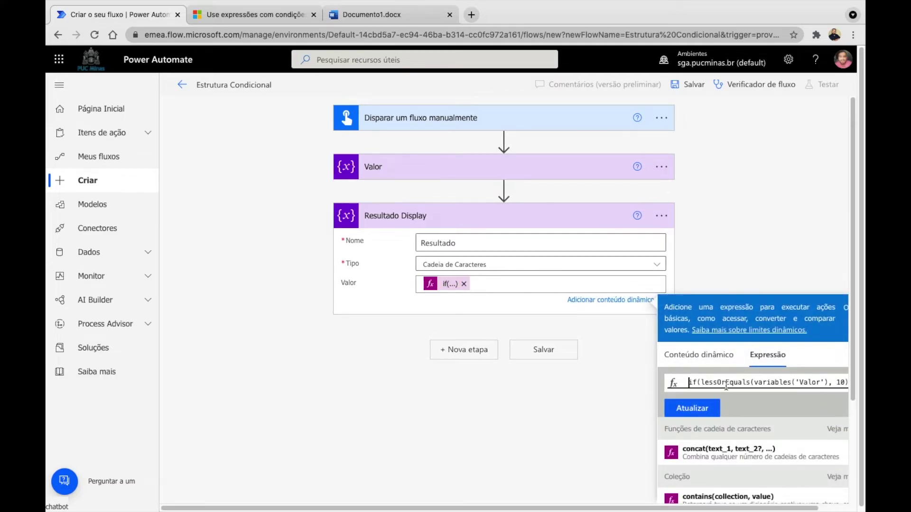
pyautogui.click(706, 412)
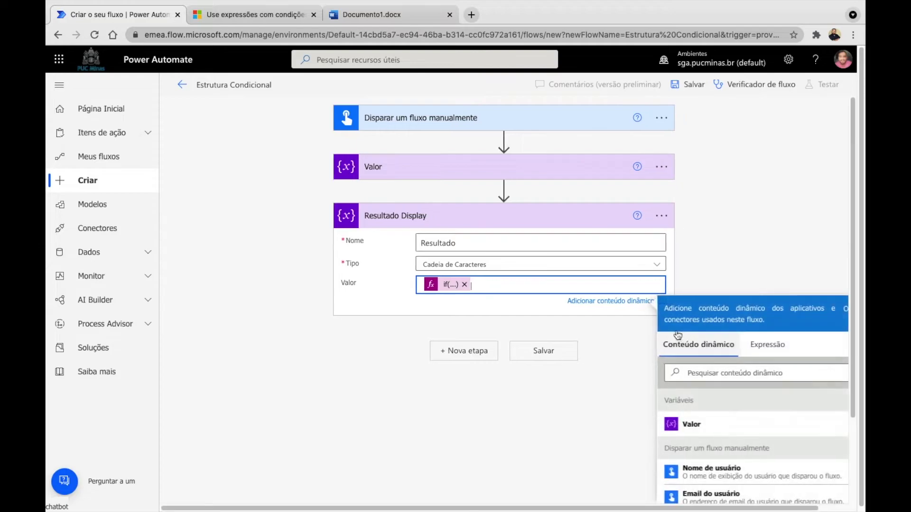
# Save the flow Estrutura Condicional, run it as a manual test and examine the value produced by Resultado Display
pyautogui.click(687, 90)
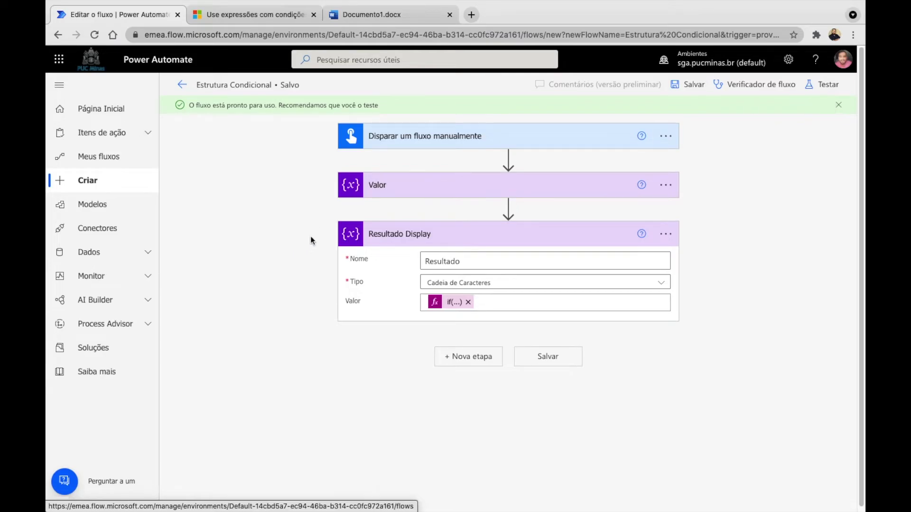
pyautogui.click(492, 189)
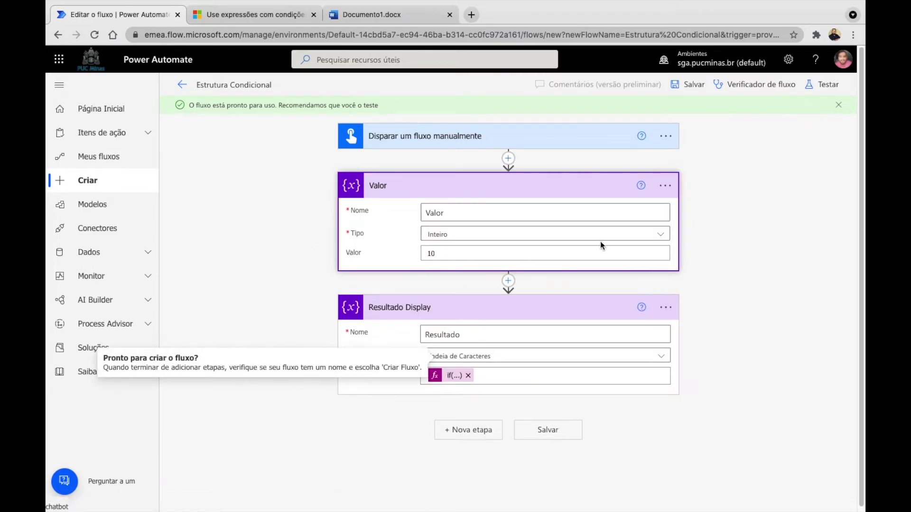
pyautogui.click(825, 84)
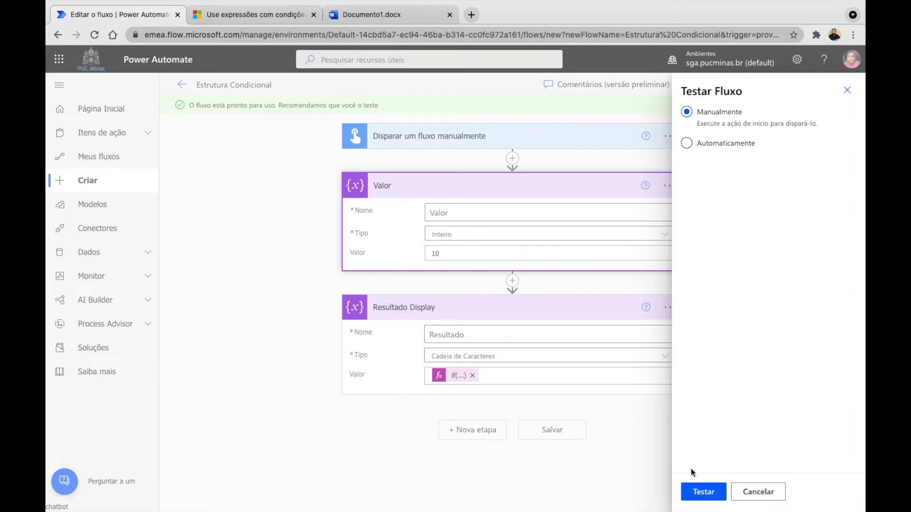
pyautogui.click(697, 491)
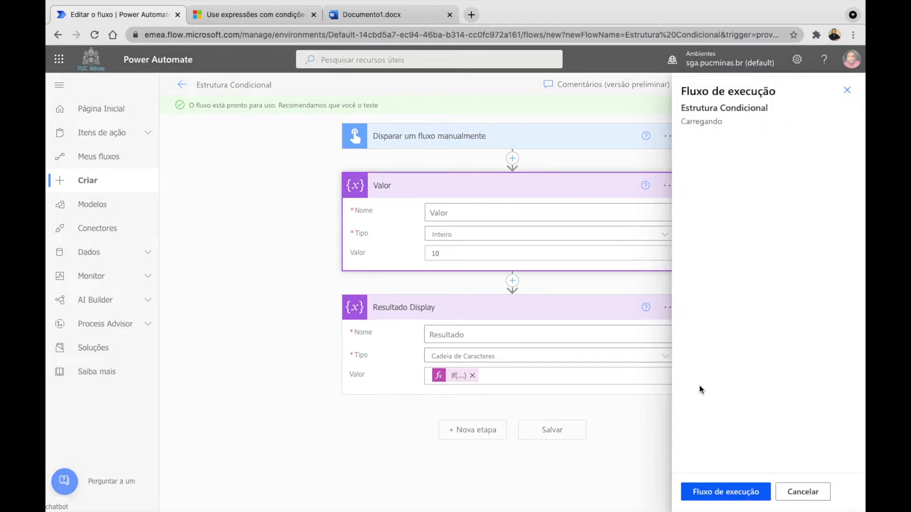
pyautogui.click(719, 493)
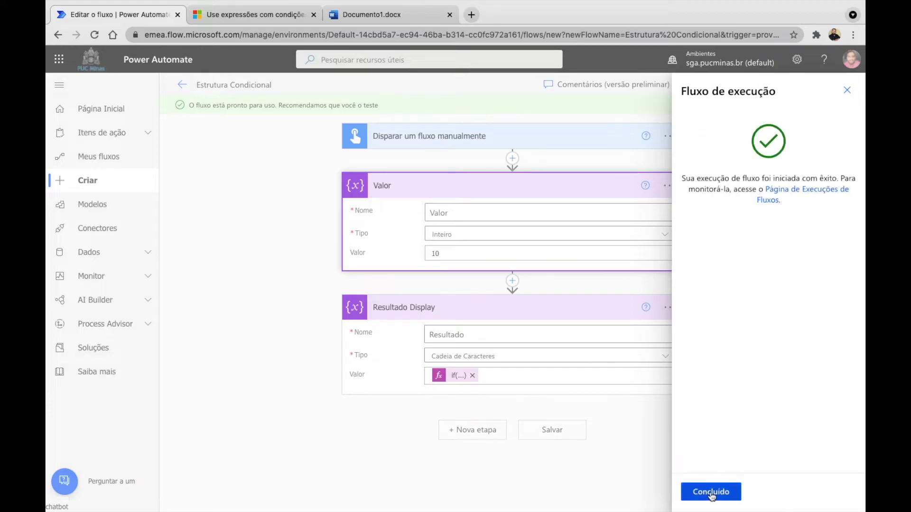
pyautogui.click(710, 492)
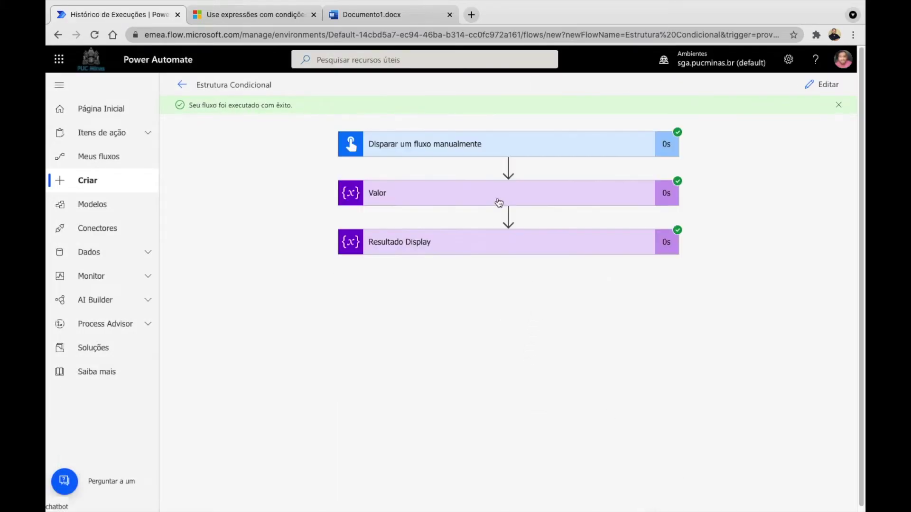
pyautogui.click(478, 255)
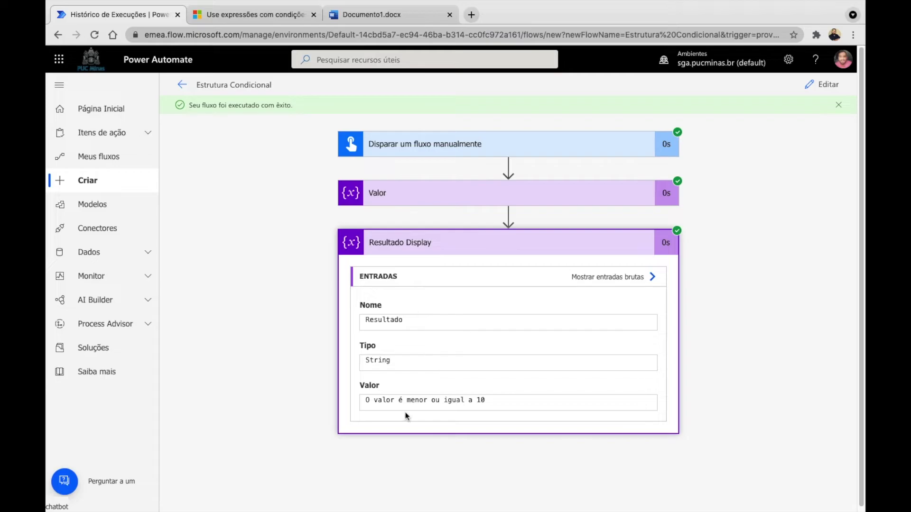
pyautogui.moveTo(489, 403)
pyautogui.mouseDown()
pyautogui.moveTo(466, 402)
pyautogui.moveTo(477, 403)
pyautogui.mouseUp()
# Reopen the flow for editing and set the initial value of the variable Valor to 11
pyautogui.click(824, 85)
pyautogui.click(438, 234)
pyautogui.hotkey('ctrl', 'a')
pyautogui.write('1')
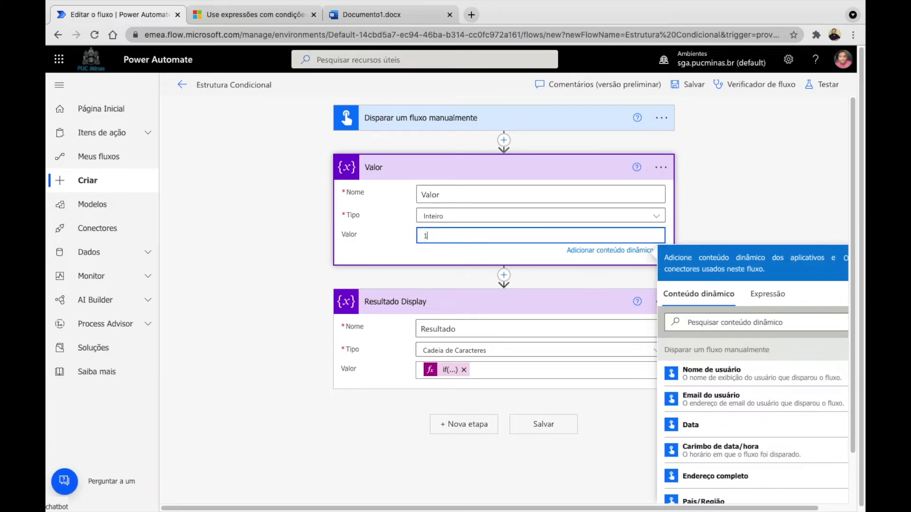
# Save and manually test the flow, and open the Resultado Display action in the run history
pyautogui.click(824, 85)
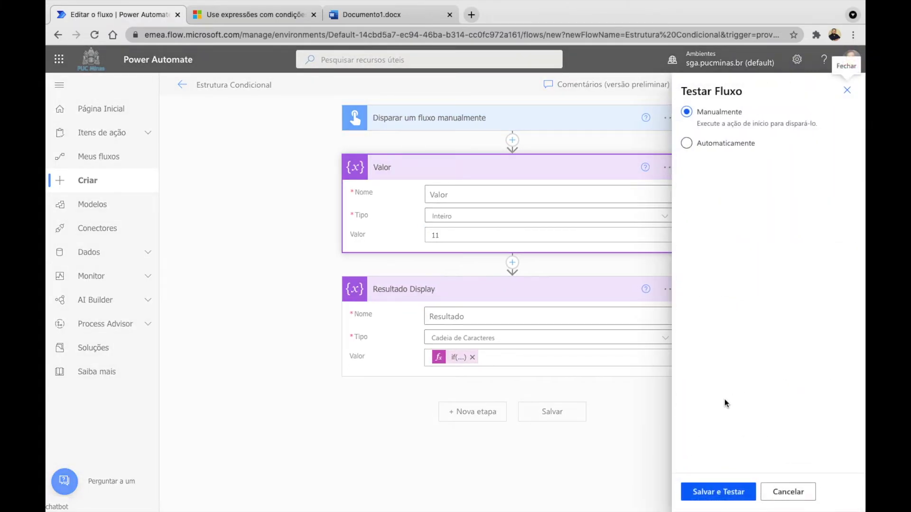
pyautogui.click(714, 488)
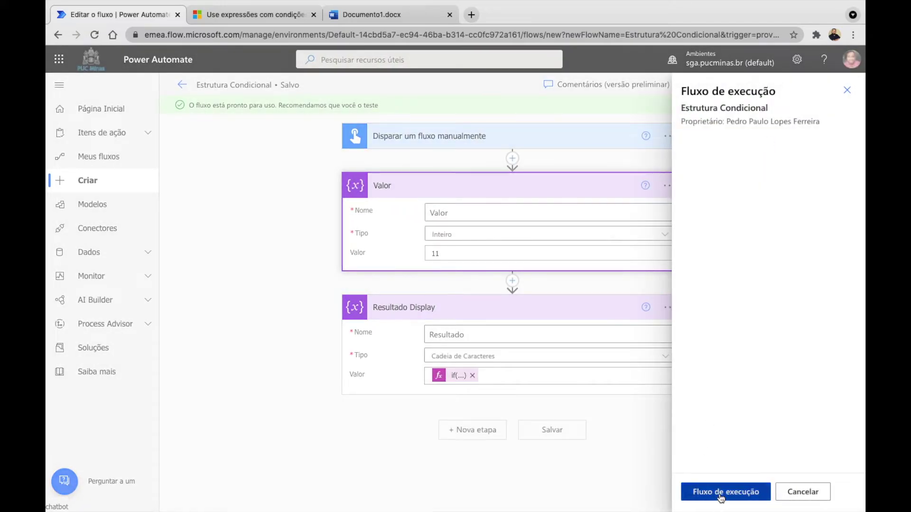
pyautogui.click(721, 496)
pyautogui.click(698, 493)
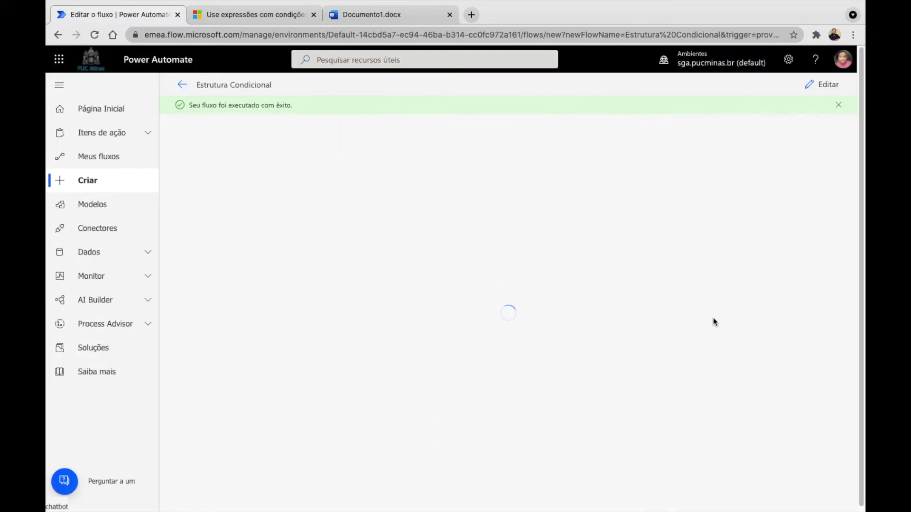
pyautogui.click(566, 254)
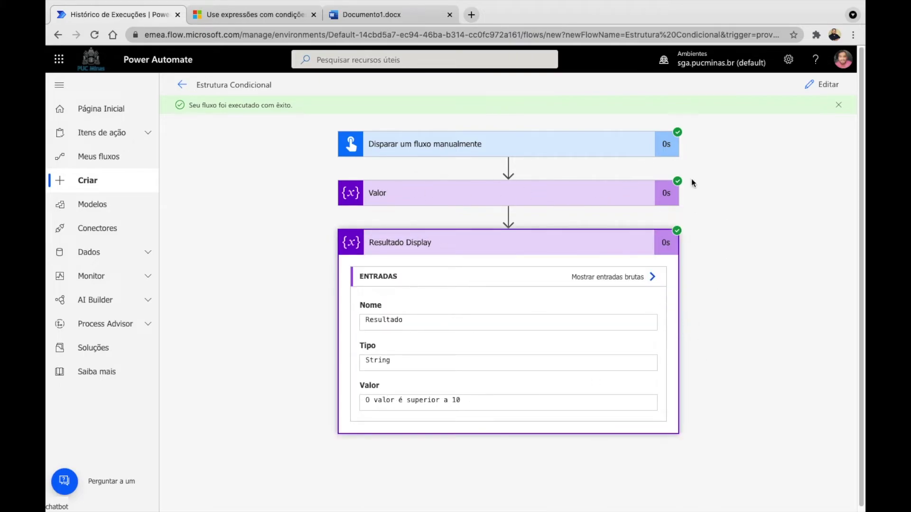
# Switch to the Microsoft Docs article on expressions in conditions and review the first entries of its logical expressions table
pyautogui.click(244, 13)
pyautogui.scroll(-1, 307, 203)
pyautogui.scroll(-10, 307, 204)
pyautogui.scroll(15, 307, 204)
pyautogui.scroll(-2, 307, 207)
pyautogui.scroll(-1, 306, 207)
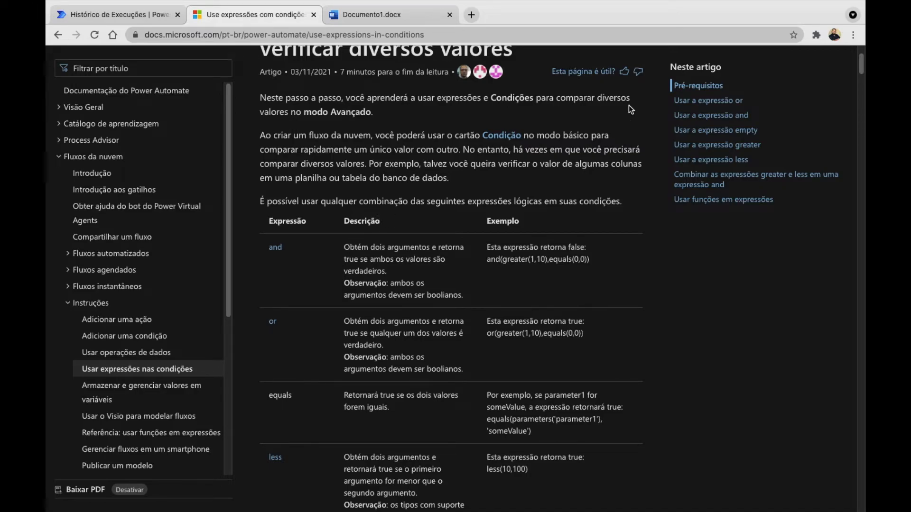
pyautogui.scroll(1, 863, 71)
pyautogui.moveTo(862, 70)
pyautogui.mouseDown()
pyautogui.moveTo(862, 84)
pyautogui.moveTo(860, 71)
pyautogui.mouseUp()
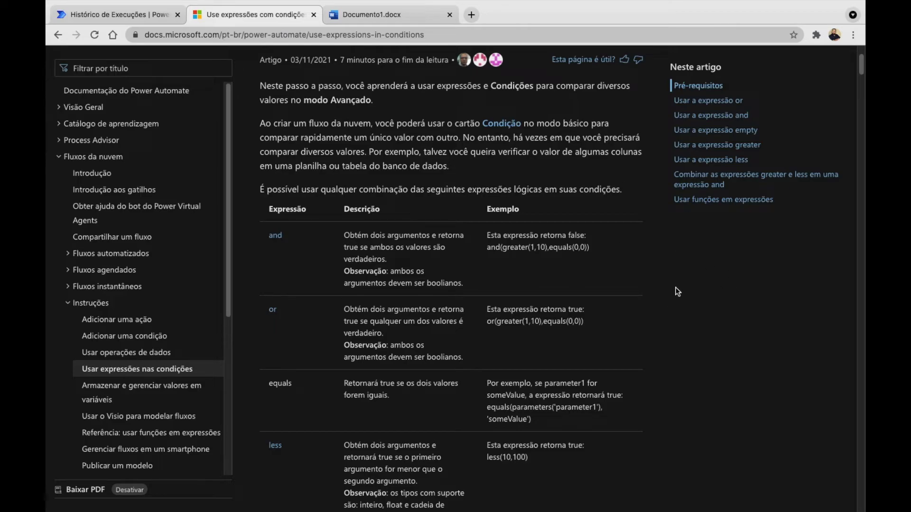
pyautogui.moveTo(321, 247); pyautogui.dragTo(274, 295)
pyautogui.click(292, 255)
# Examine the article's if entry and its worked or example, and highlight the page address
pyautogui.scroll(3, 305, 454)
pyautogui.scroll(-15, 399, 377)
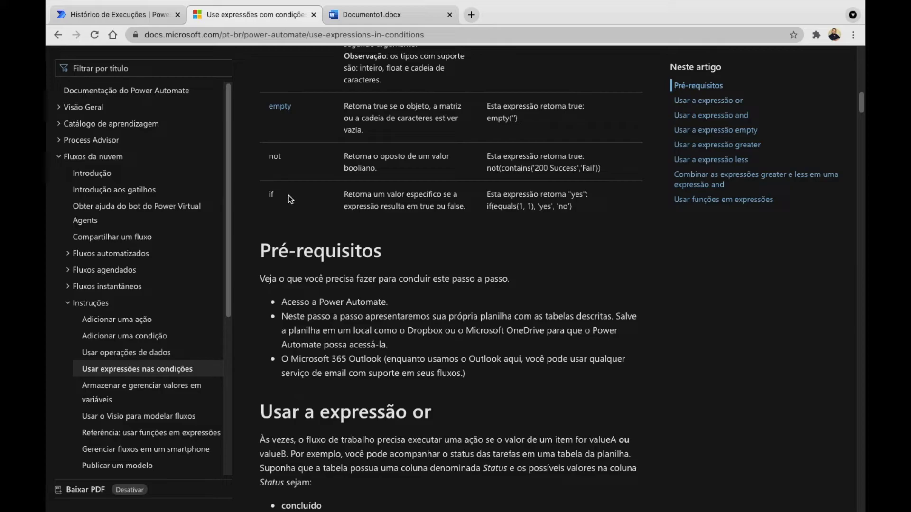
pyautogui.scroll(-20, 504, 290)
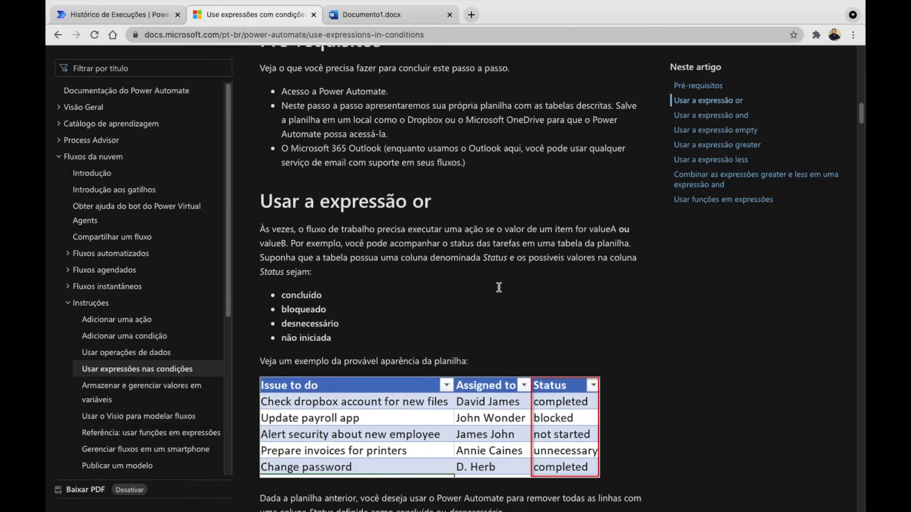
pyautogui.scroll(20, 499, 287)
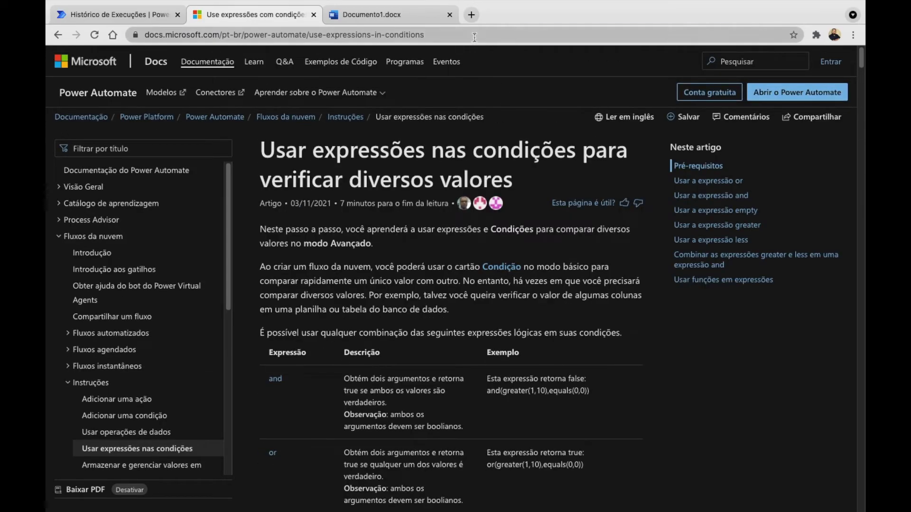
pyautogui.click(474, 37)
pyautogui.scroll(-10, 343, 328)
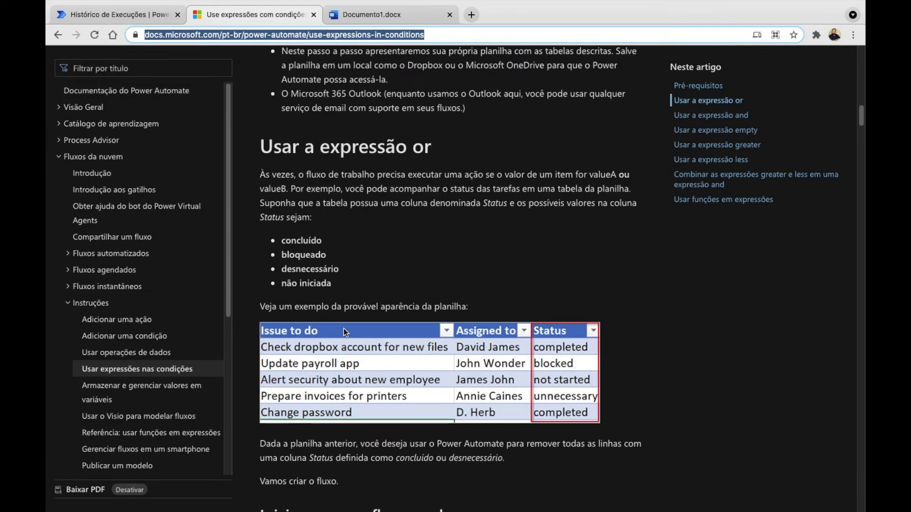
pyautogui.scroll(5, 343, 328)
# Return to the flow editor and try to negate the lessOrEquals comparison with not( in the if expression of Resultado
pyautogui.click(121, 16)
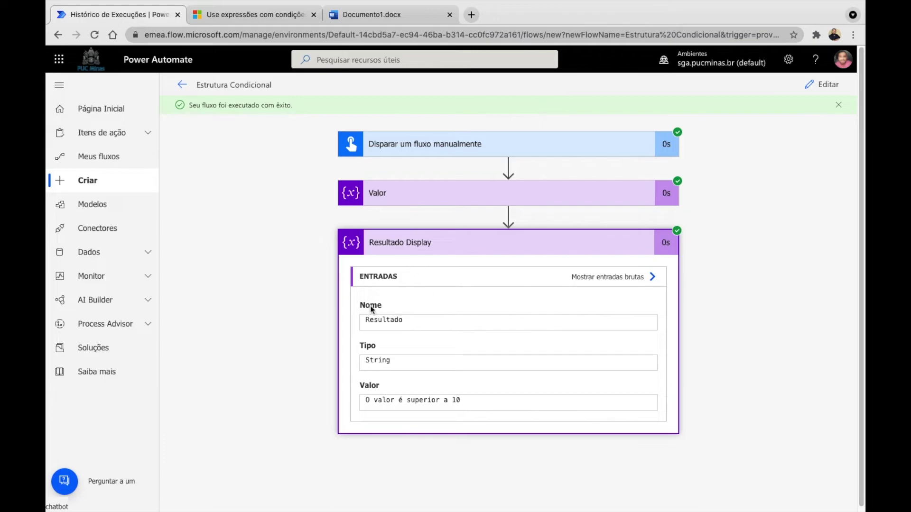
pyautogui.click(835, 93)
pyautogui.click(449, 361)
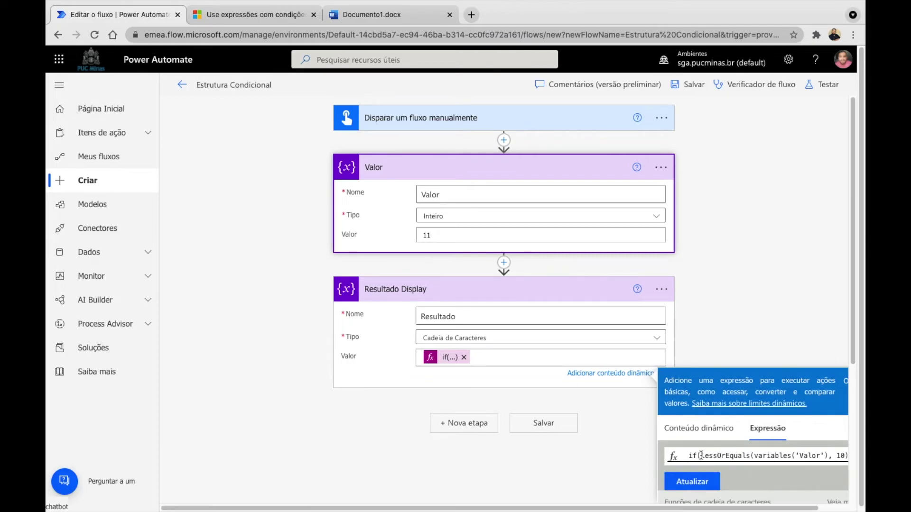
pyautogui.click(756, 456)
pyautogui.write('not(')
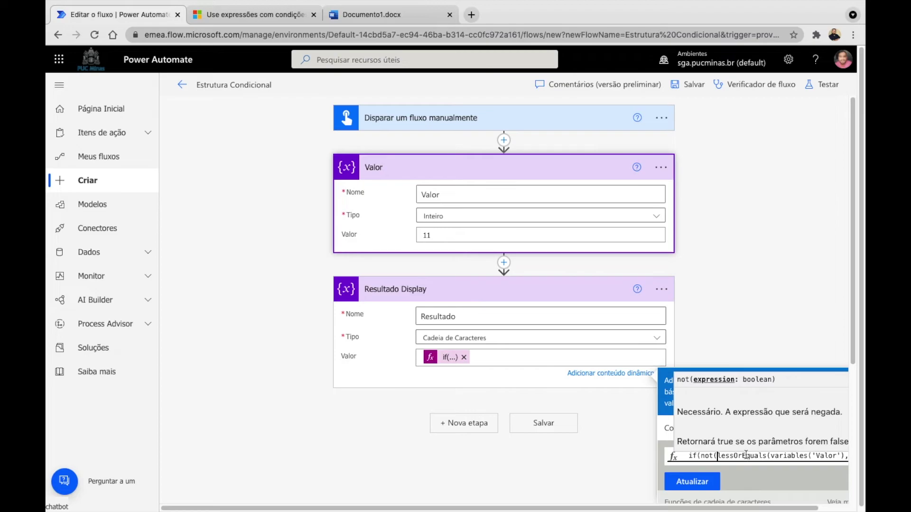
pyautogui.write(')')
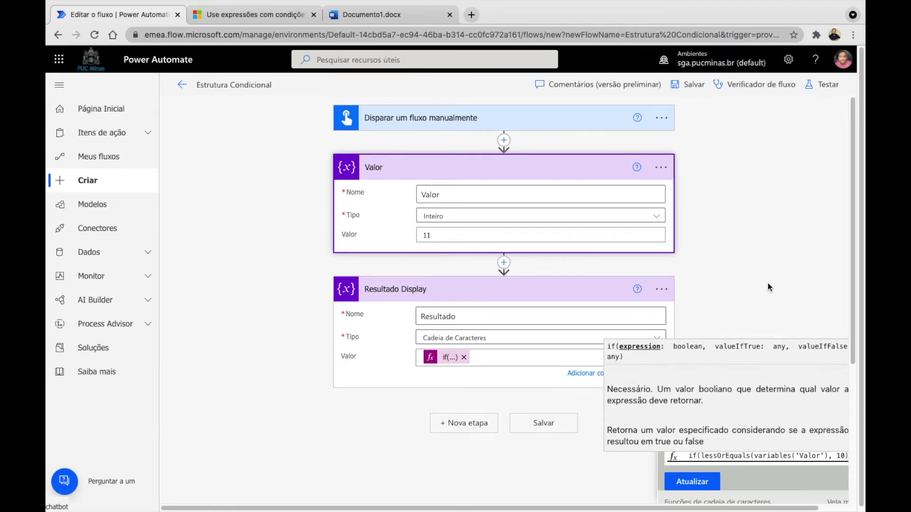
pyautogui.click(503, 146)
# Switch to the Word document Documento1 and add the line 'If != IF' below the lessOrEquals expression
pyautogui.click(265, 19)
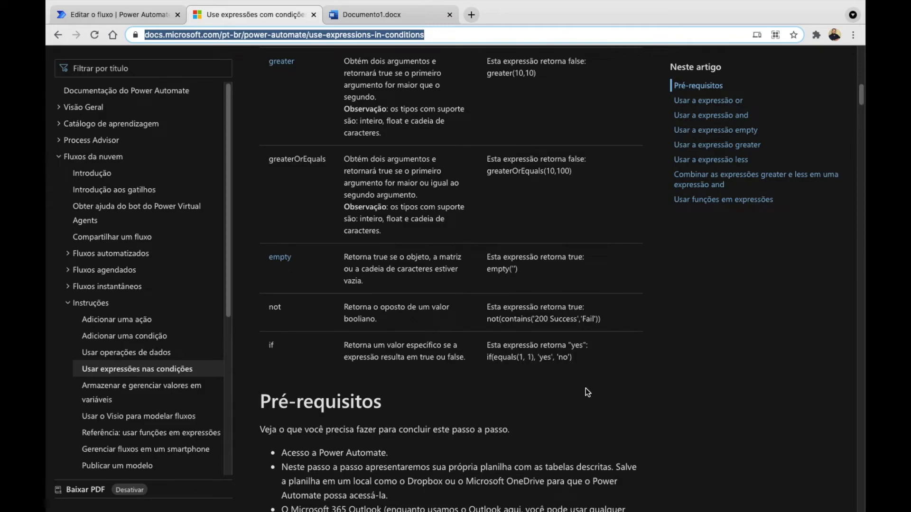
pyautogui.click(372, 16)
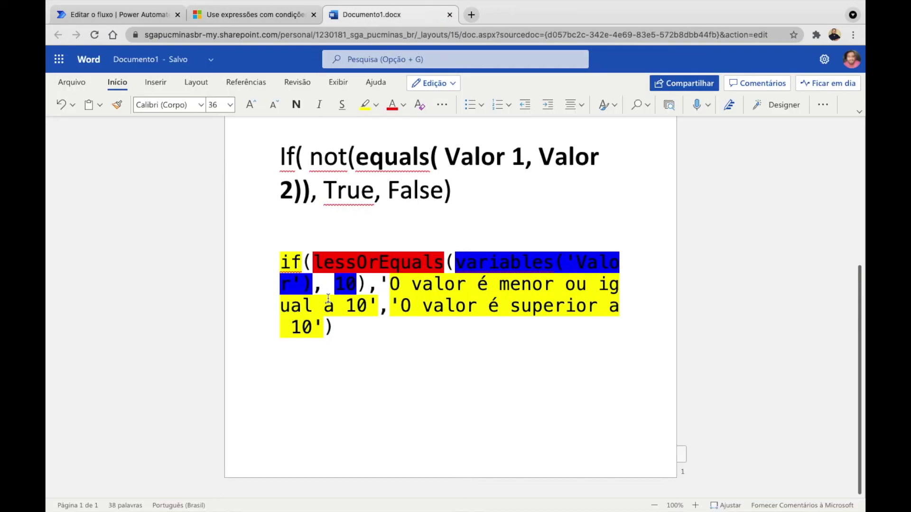
pyautogui.write('if IF')
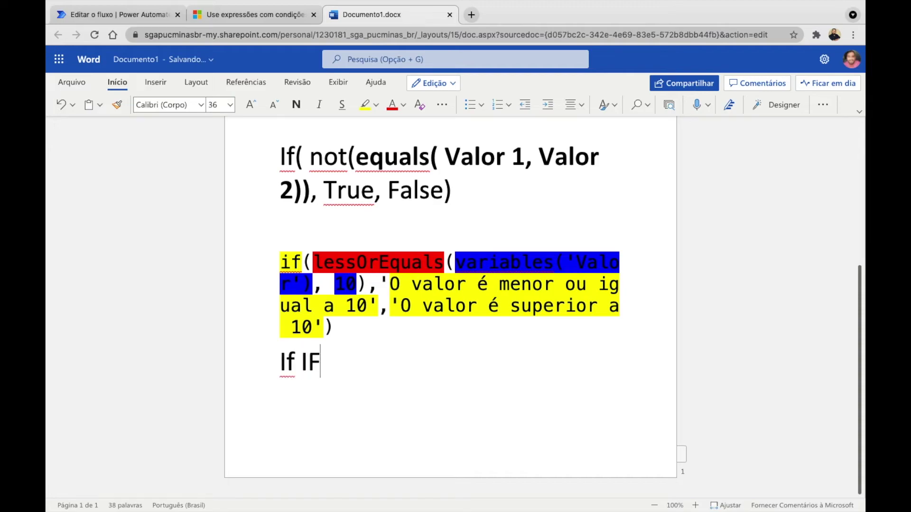
pyautogui.write('!=')
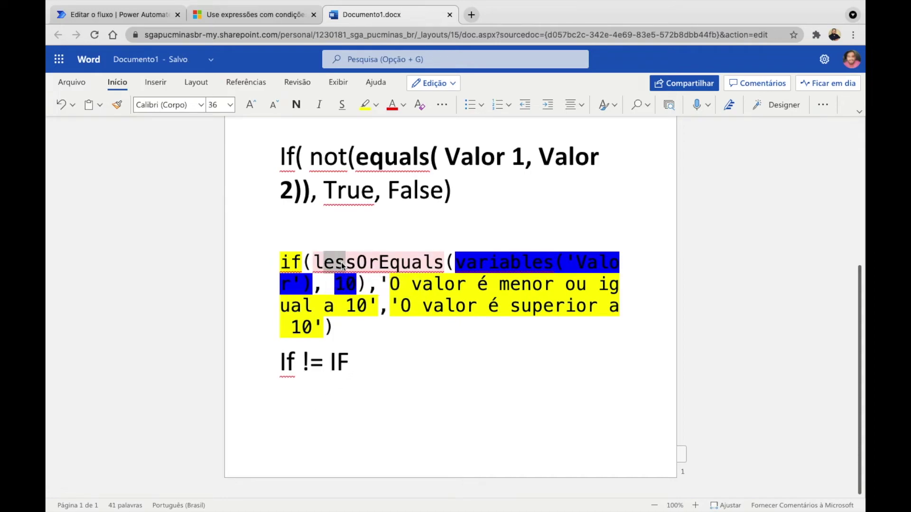
# Highlight the parts of the function name lessOrEquals in the sample expression to examine its capitalization
pyautogui.moveTo(317, 262); pyautogui.dragTo(449, 262)
pyautogui.click(319, 263)
pyautogui.moveTo(319, 263); pyautogui.dragTo(356, 264)
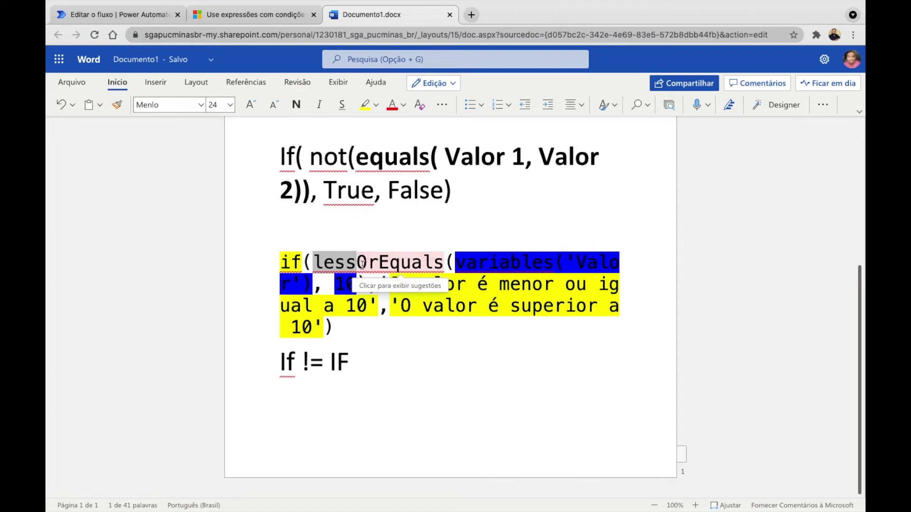
pyautogui.click(368, 263)
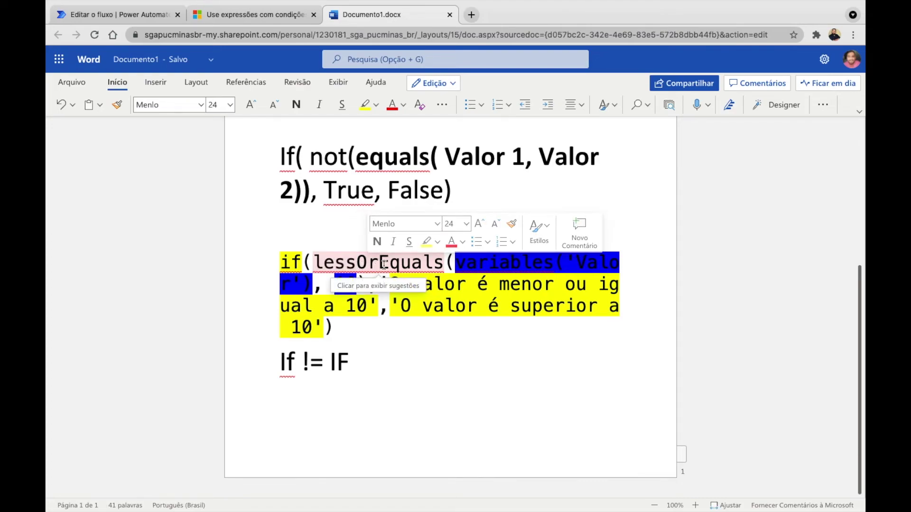
pyautogui.click(400, 263)
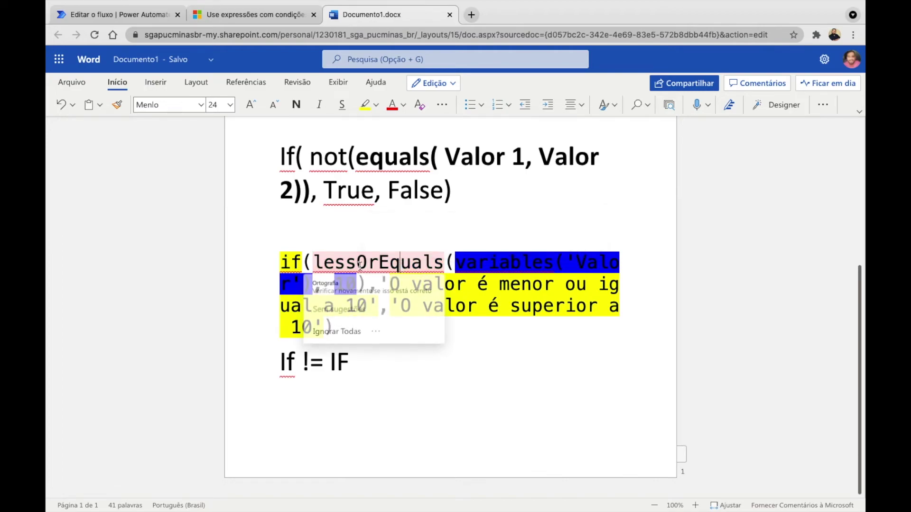
pyautogui.moveTo(359, 266); pyautogui.dragTo(446, 266)
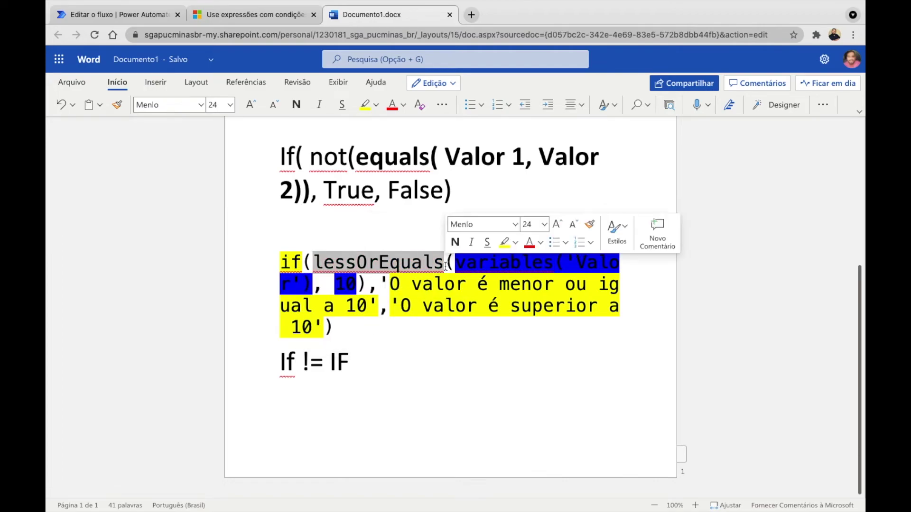
# Switch back to Power Automate and view the logical functions offered for the expression of Resultado
pyautogui.click(154, 19)
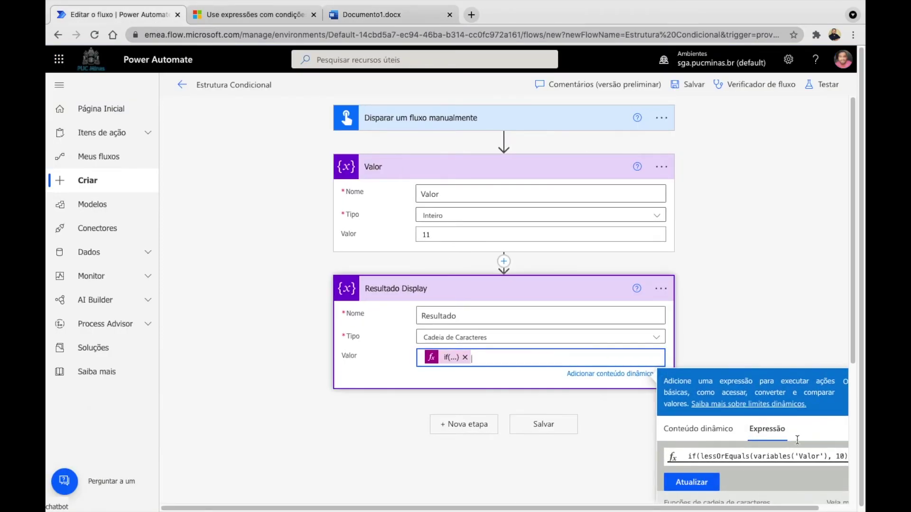
pyautogui.scroll(-4, 736, 417)
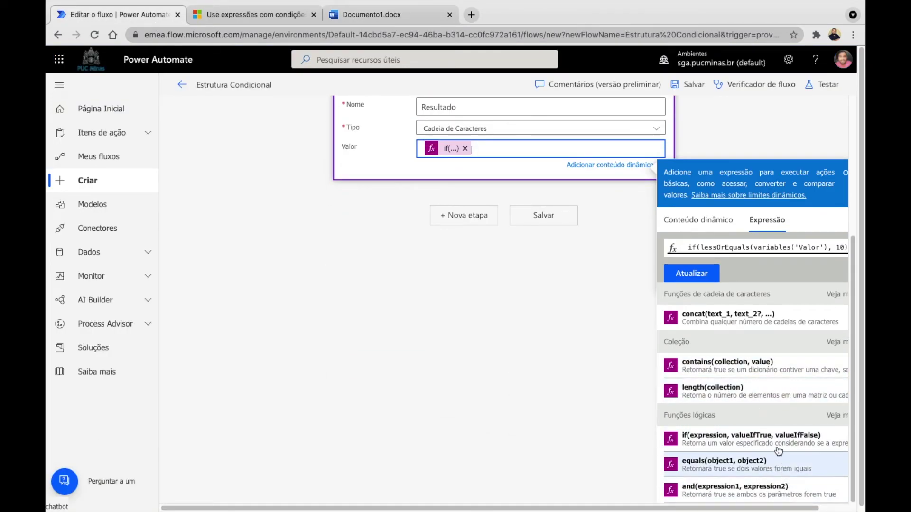
pyautogui.click(587, 354)
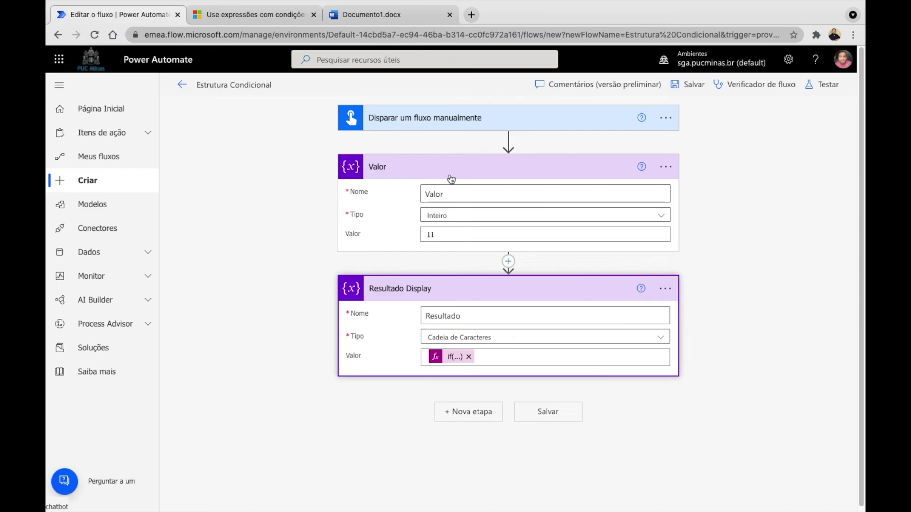
# Return to the Word document and try inserting '??' after the equals sign in the first If example
pyautogui.click(366, 15)
pyautogui.scroll(5, 628, 257)
pyautogui.moveTo(594, 200); pyautogui.dragTo(374, 205)
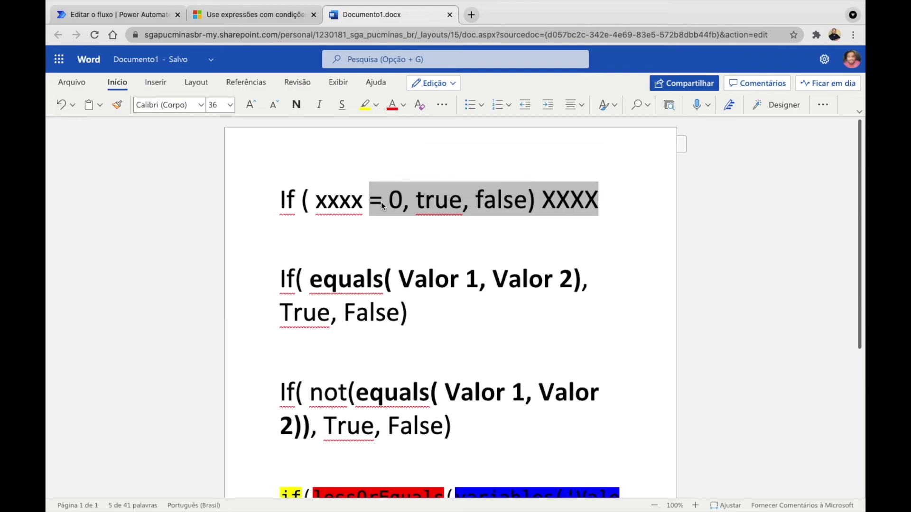
pyautogui.click(379, 205)
pyautogui.write('??')
pyautogui.press('BackSpace')
pyautogui.press('BackSpace')
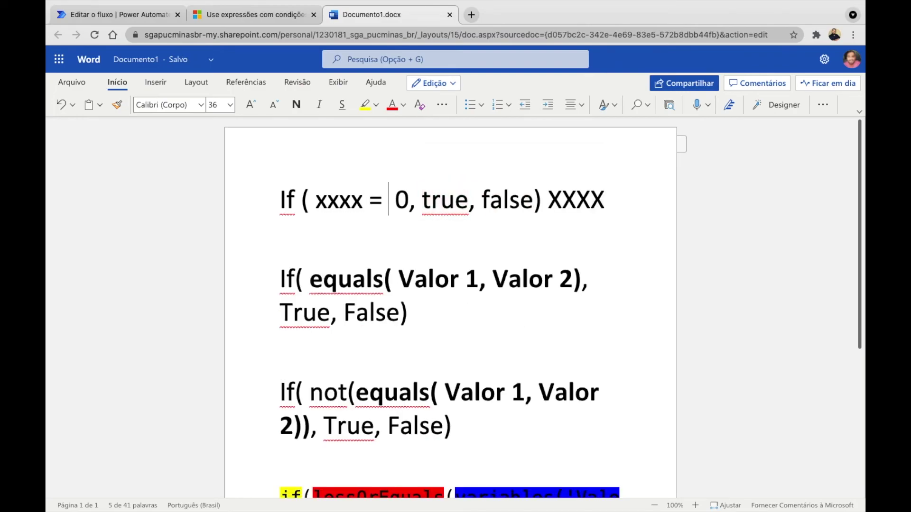
# Insert '10, !=, => <= <> ""' after the equals sign in the first If example to list comparison operators
pyautogui.write('10, !=')
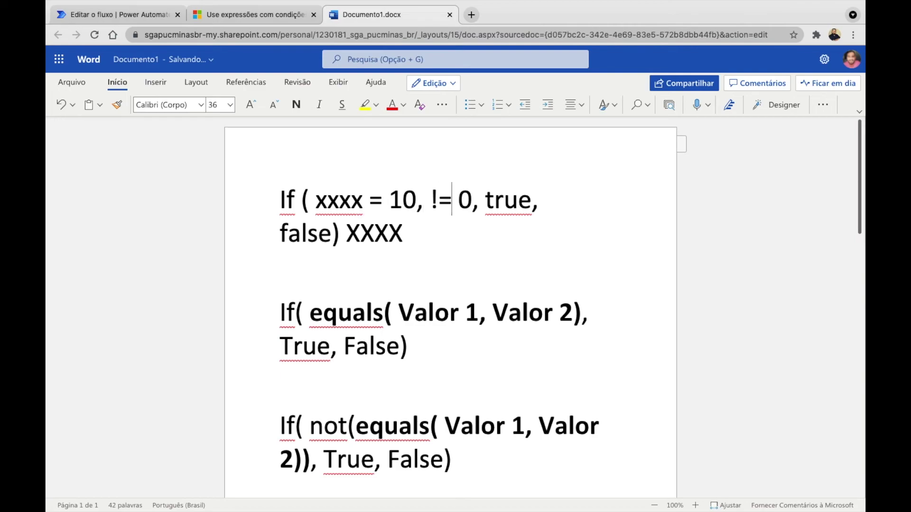
pyautogui.write(', ')
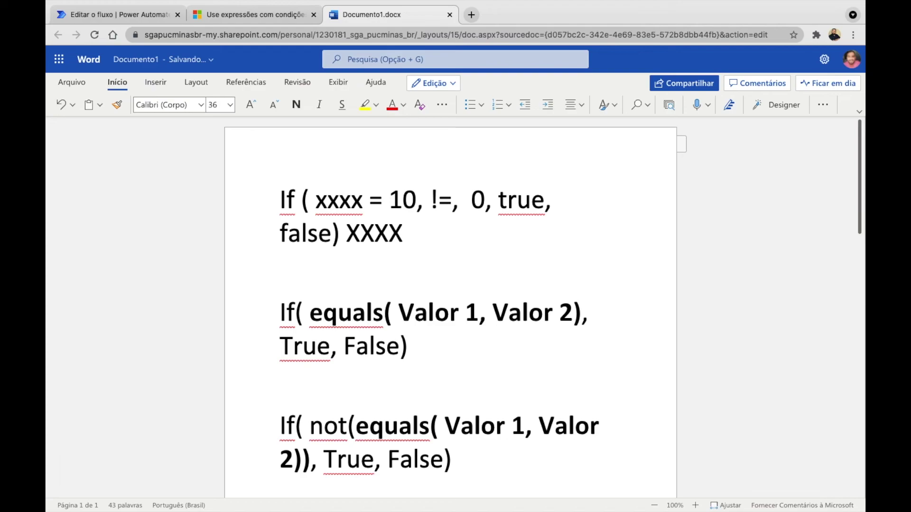
pyautogui.write('=> <')
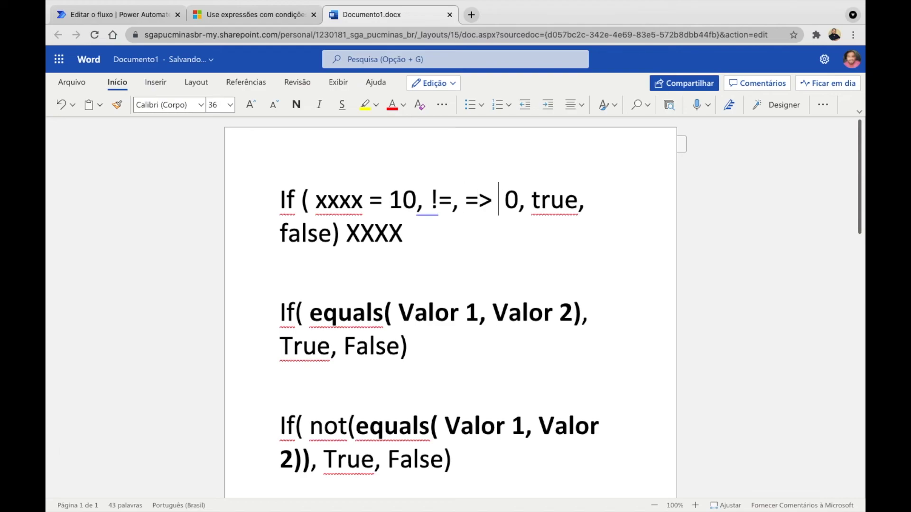
pyautogui.write('= ')
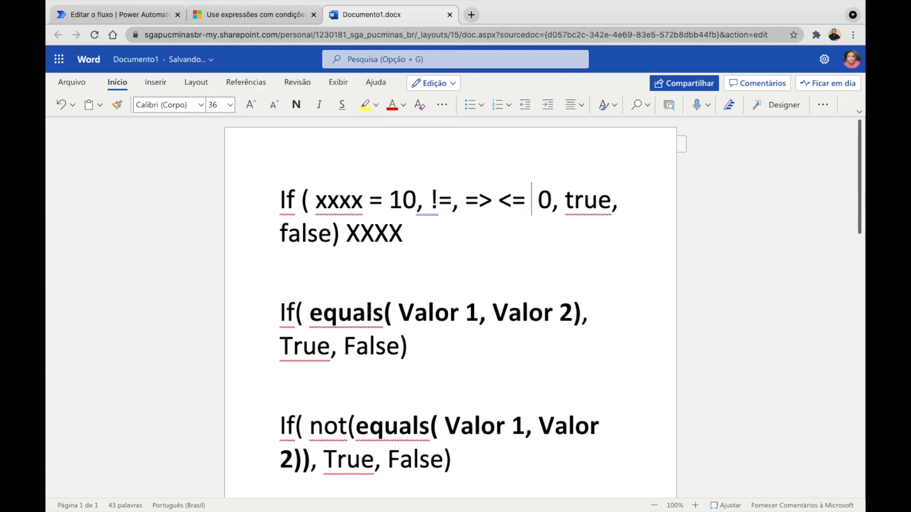
pyautogui.write('<> ""')
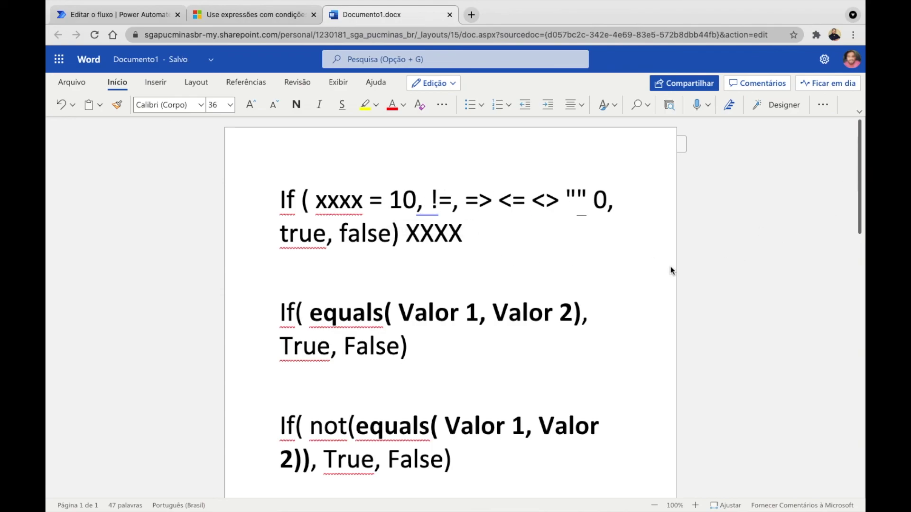
# Look over the remaining If examples in the document and switch back to Power Automate to view the flow Estrutura Condicional
pyautogui.scroll(-5, 555, 280)
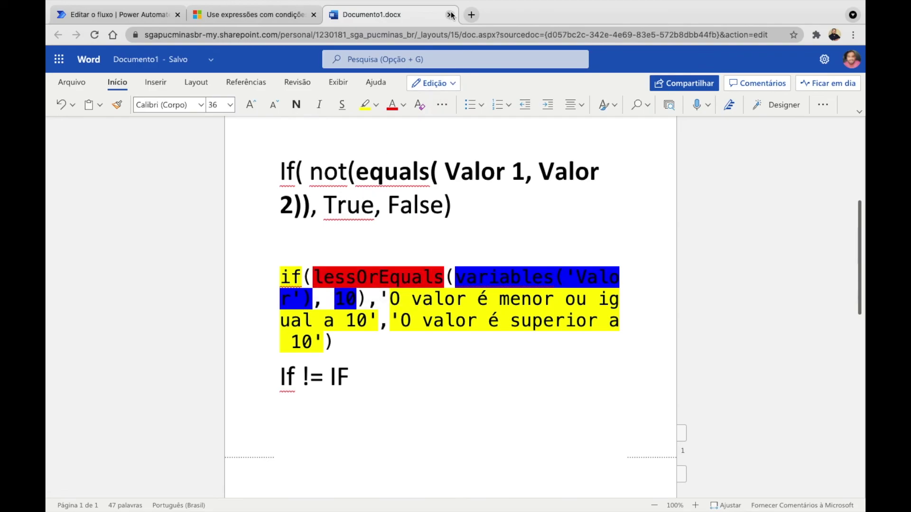
pyautogui.click(142, 18)
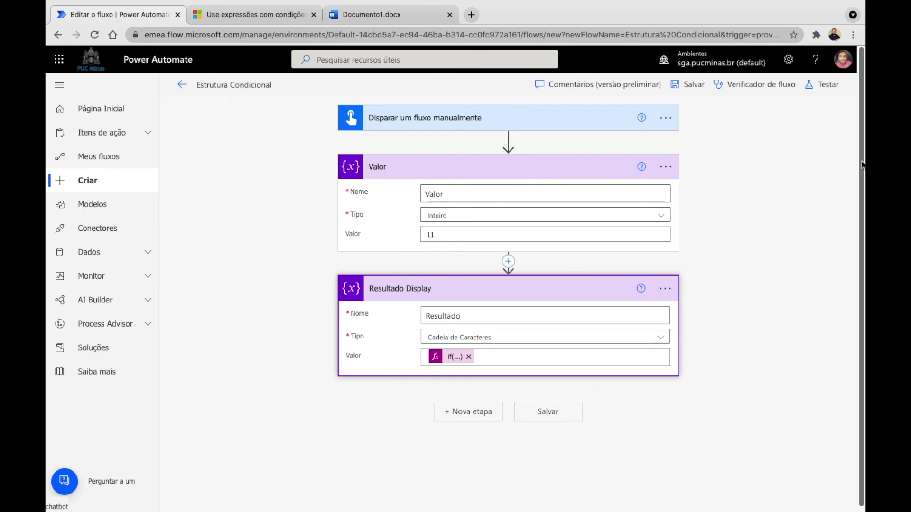
pyautogui.scroll(-1, 857, 180)
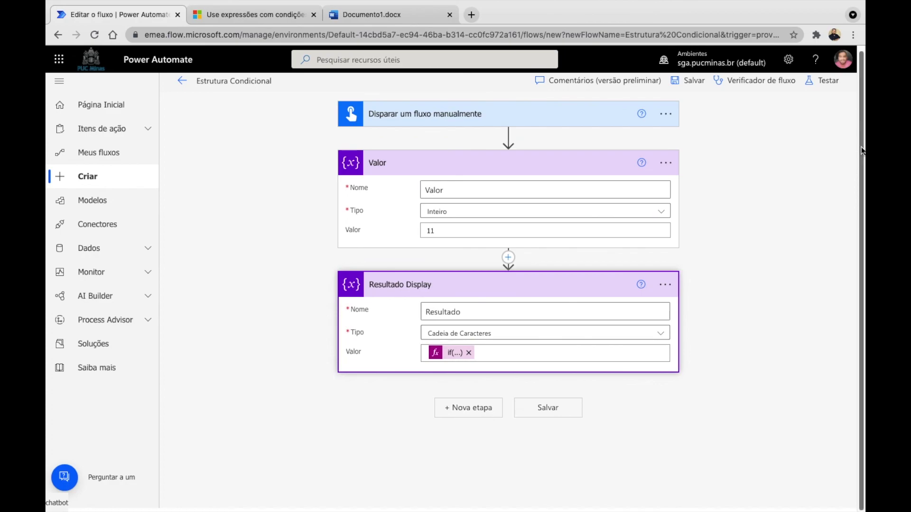
pyautogui.moveTo(860, 153); pyautogui.dragTo(853, 144)
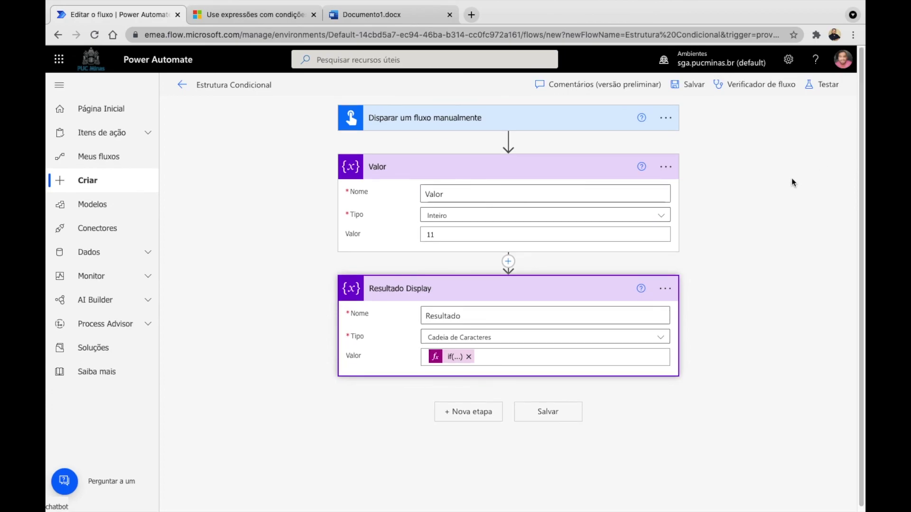